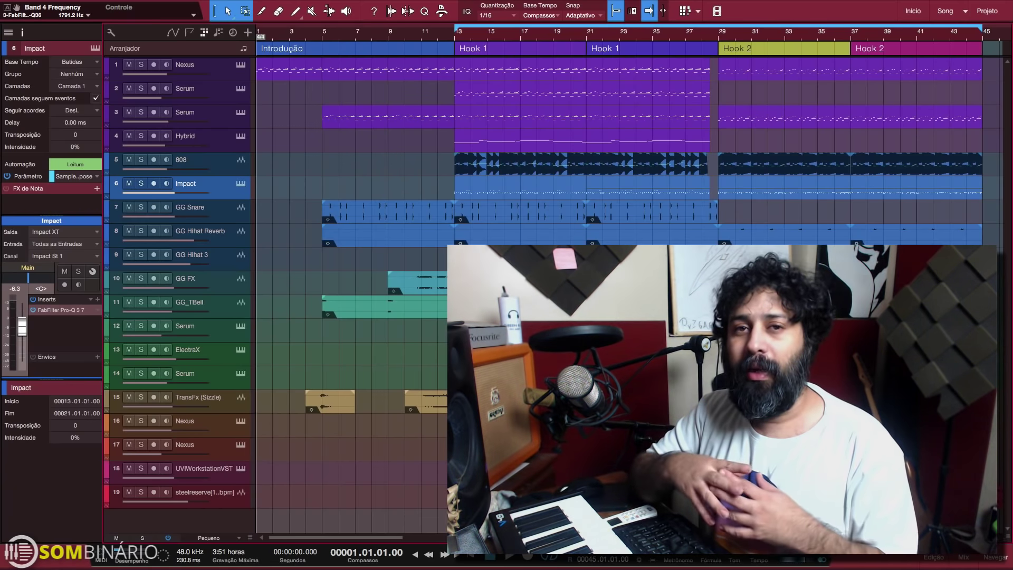
Open Impact XT from track 6, glance at the Mix console, and reopen it over the arrangement
left_click(240, 185)
left_click_drag(441, 129, 296, 35)
left_click(964, 557)
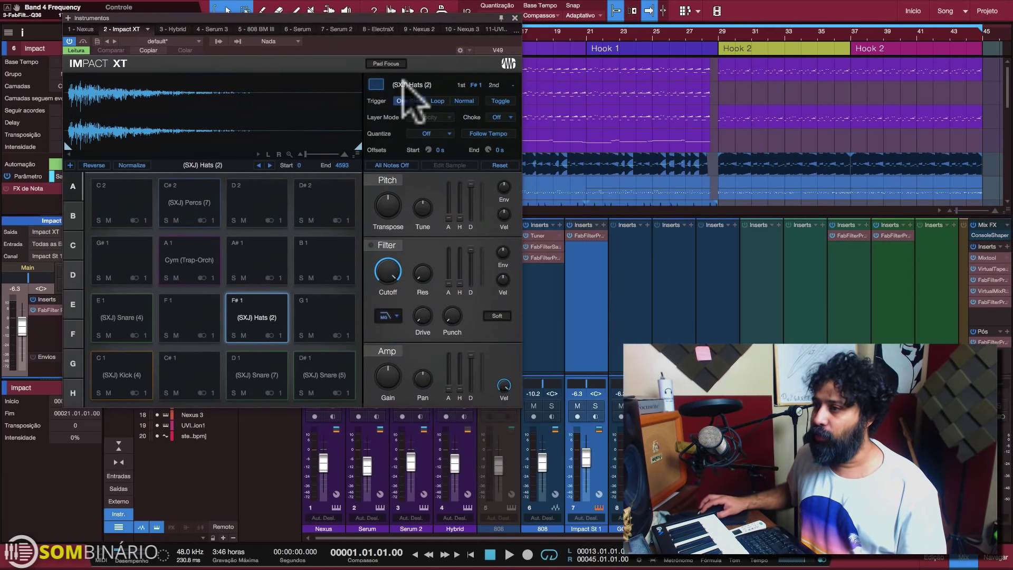
left_click(588, 281)
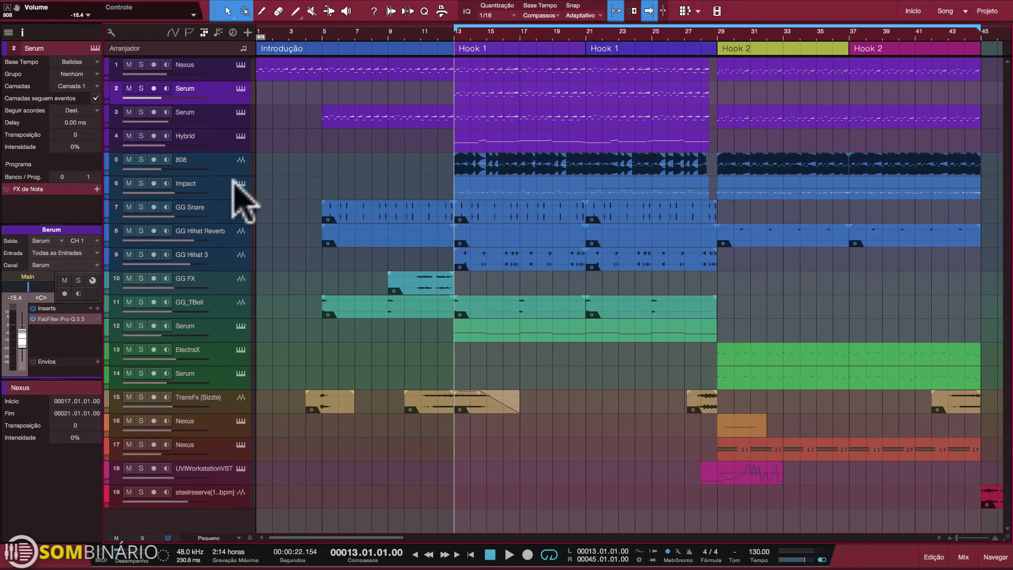
left_click(238, 182)
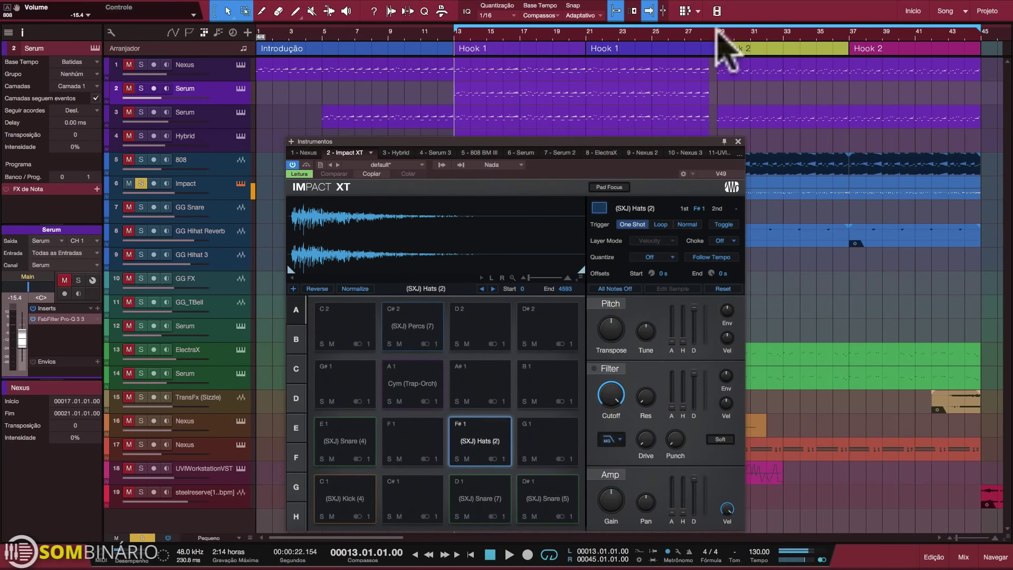
Play the Impact track from bar 29 and check its Impact St 1 mixer channel
left_click(717, 31)
key("space")
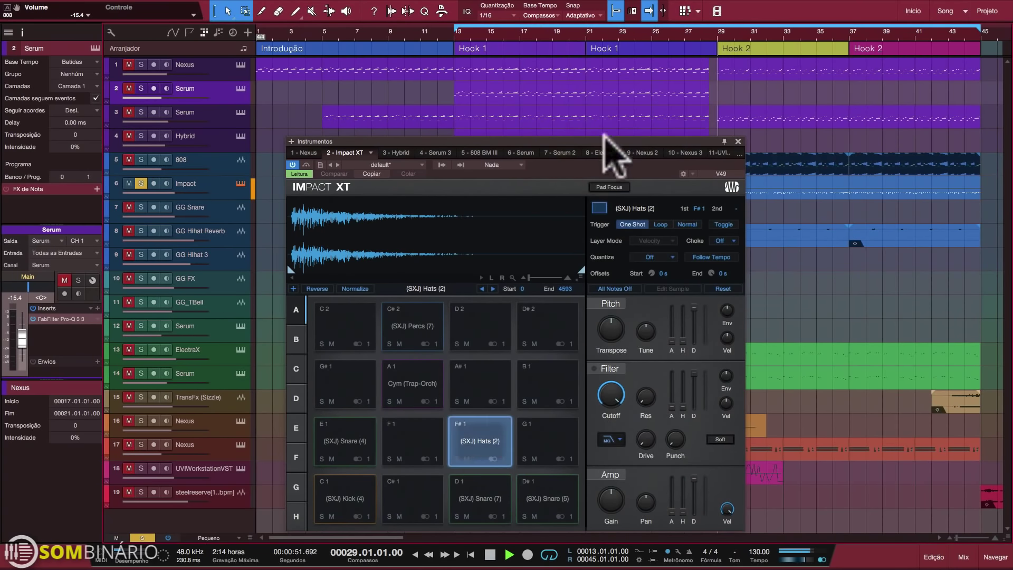
left_click_drag(555, 167, 568, 135)
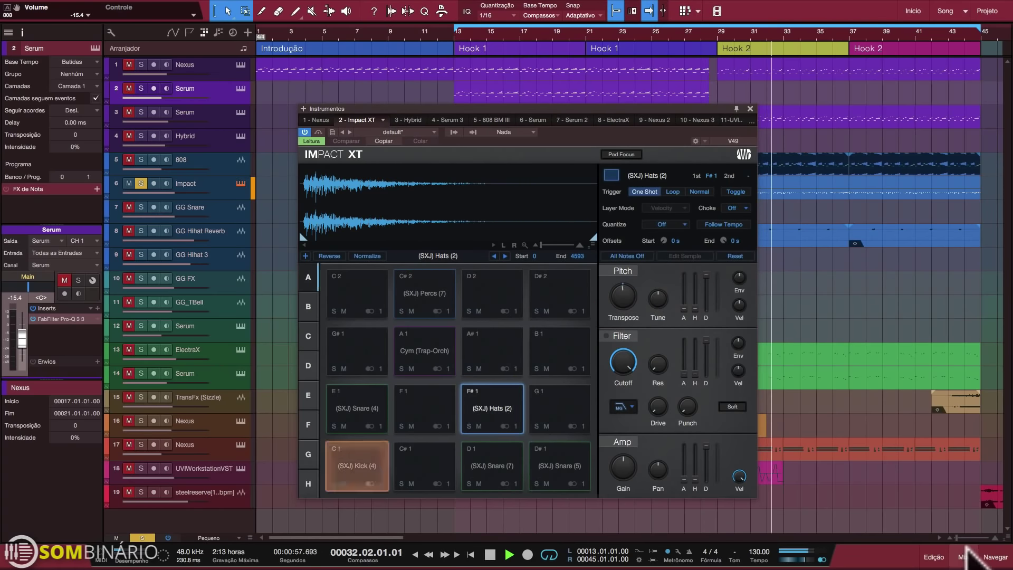
left_click(963, 557)
left_click_drag(578, 136, 310, 35)
left_click(581, 302)
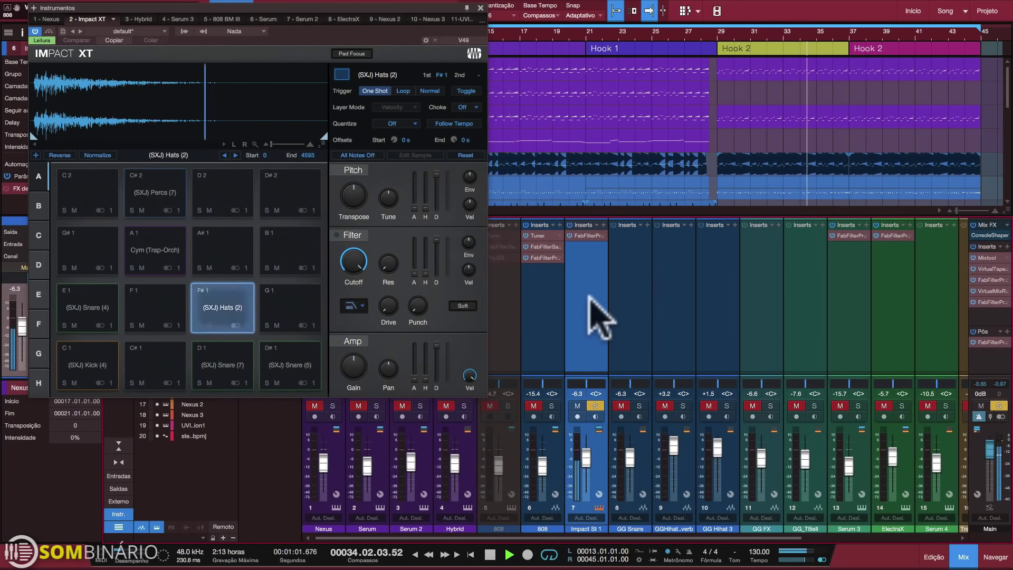
left_click(962, 556)
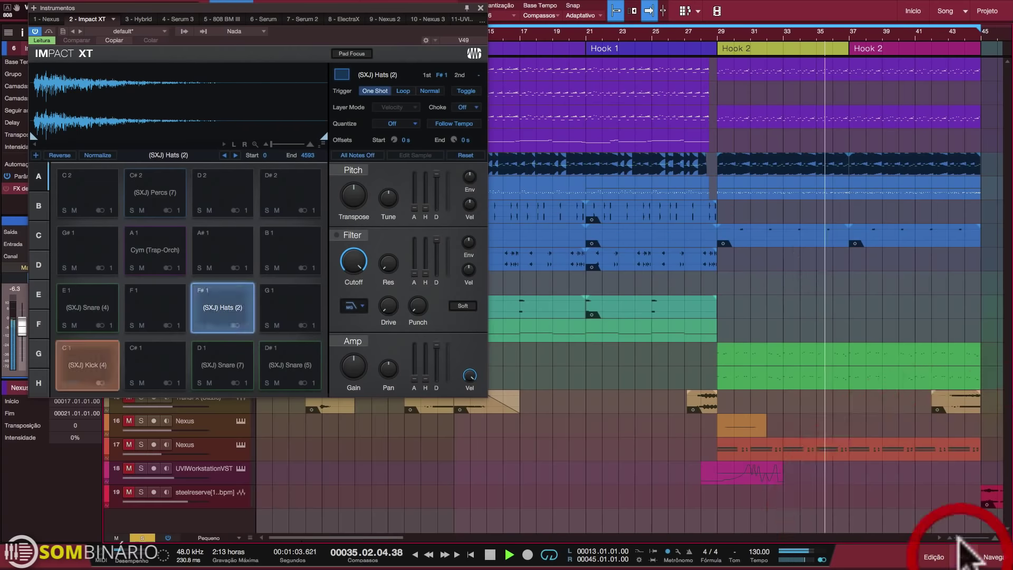
Zoom in on the Impact drum clips in Hook 2, then zoom back out
key("w")
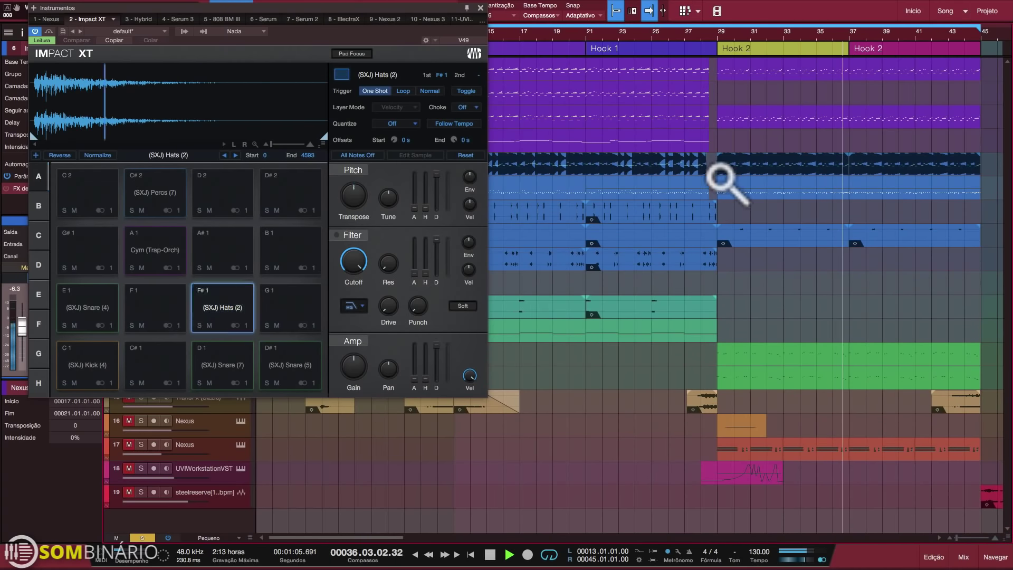
left_click_drag(720, 178, 851, 203)
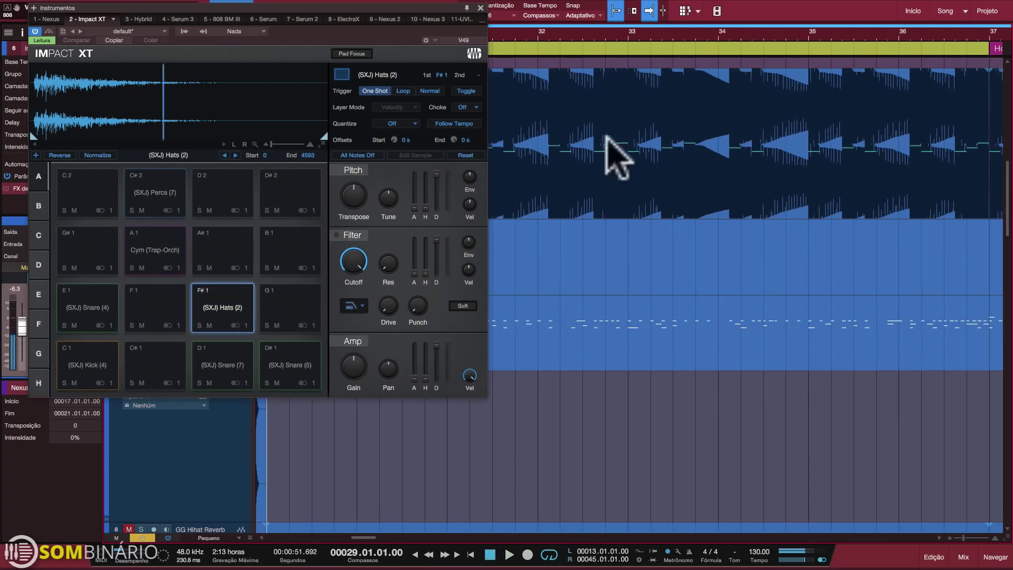
left_click_drag(441, 50, 950, 84)
Open the Impact drum part in the note editor and zoom its timeline around bar 32
double_click(362, 340)
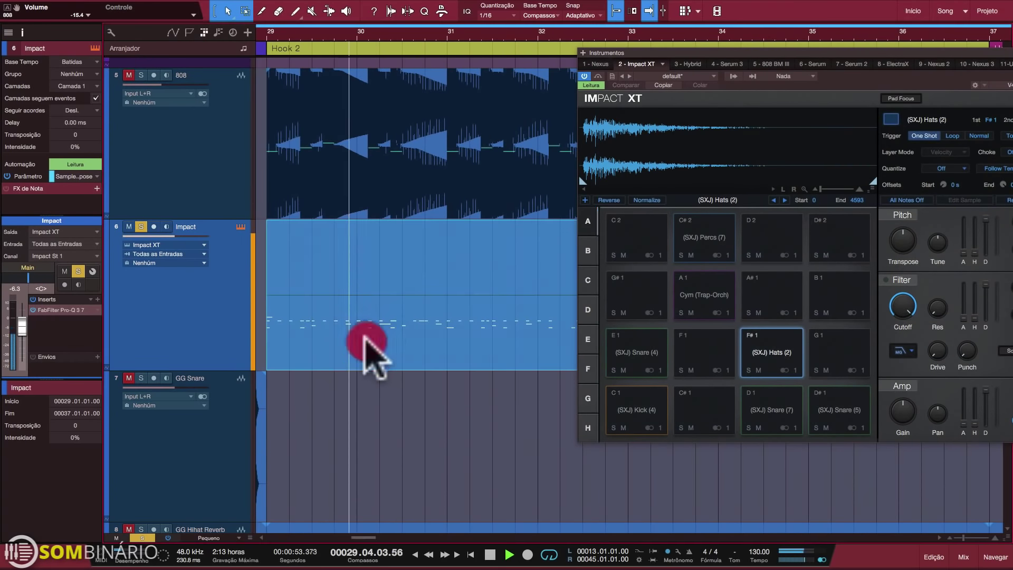
left_click(826, 75)
left_click_drag(826, 75, 447, 262)
left_click_drag(621, 136, 576, 134)
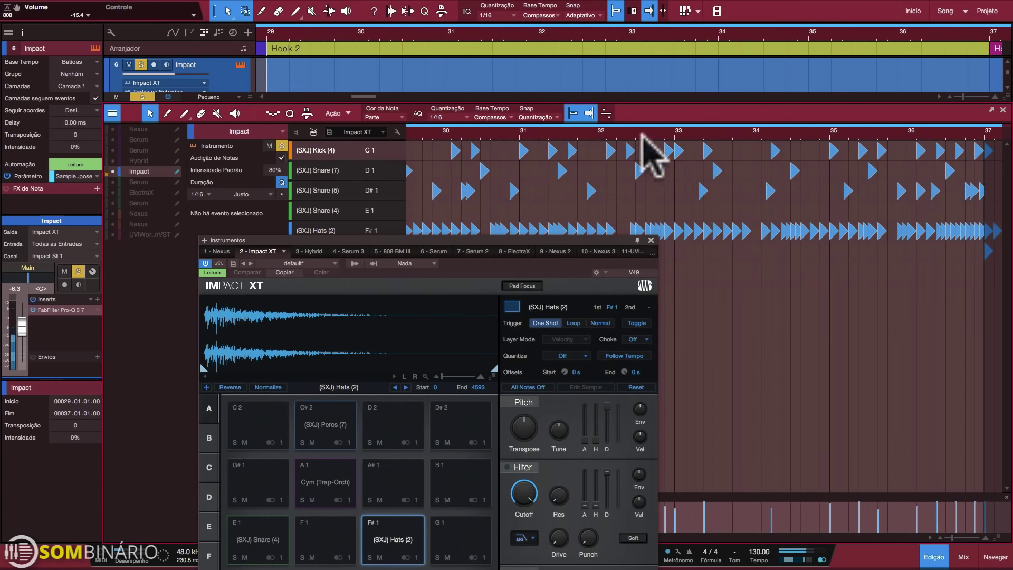
left_click(636, 136)
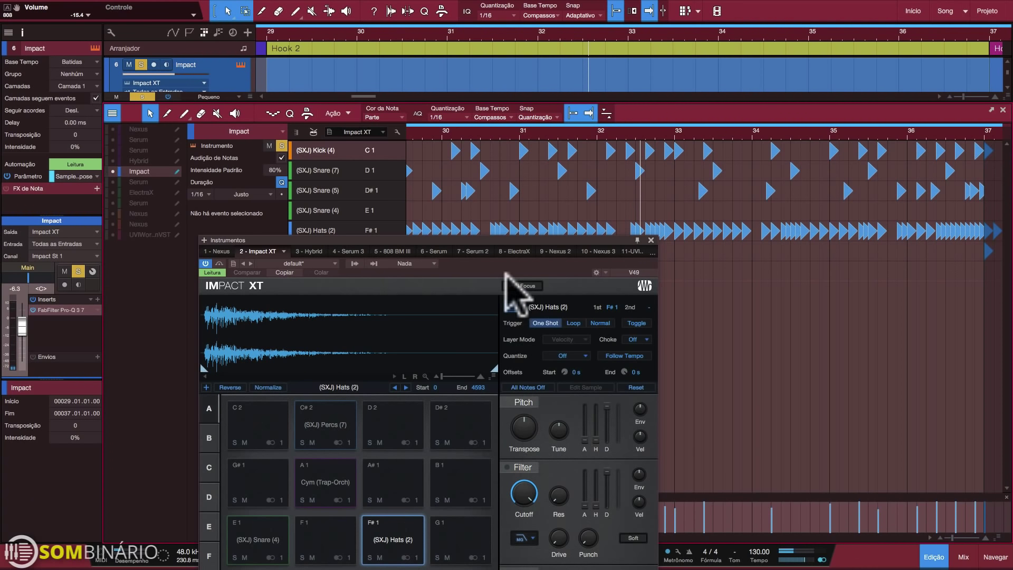
left_click_drag(491, 274, 436, 156)
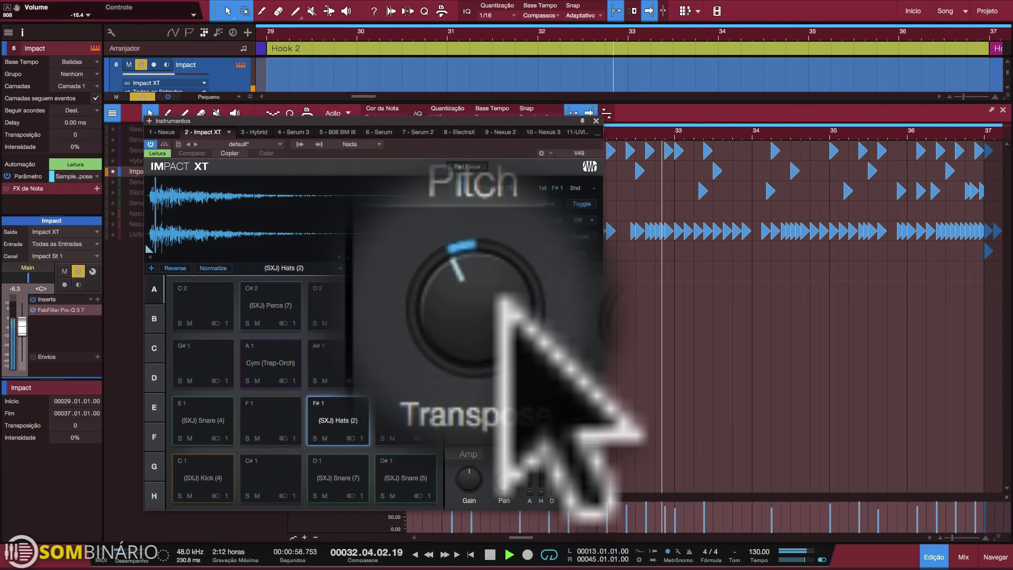
Stop playback, close the editor, show automation lanes and zoom onto the range from bar 32
key("space")
left_click(946, 557)
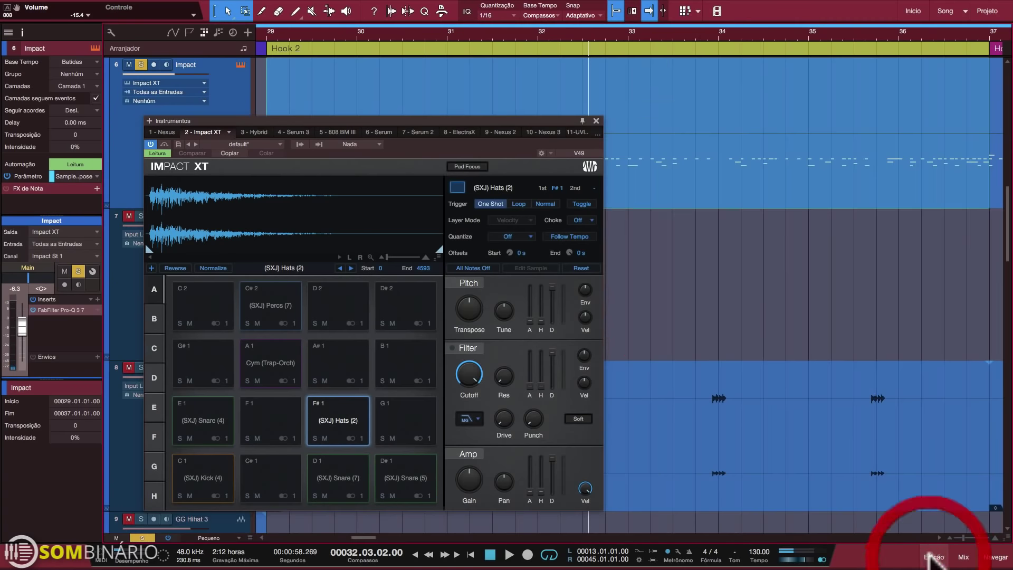
left_click(173, 32)
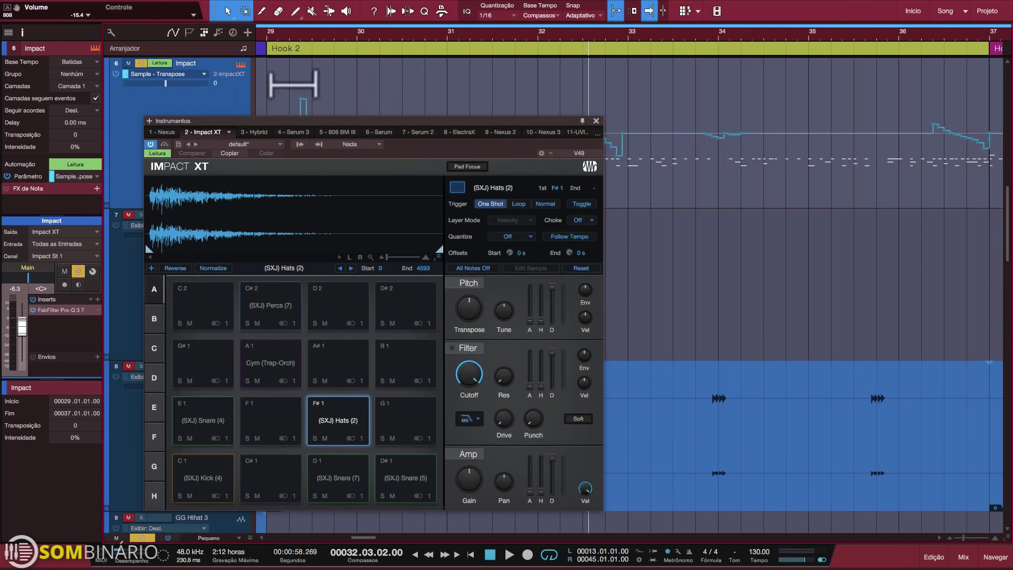
left_click_drag(578, 124, 408, 76)
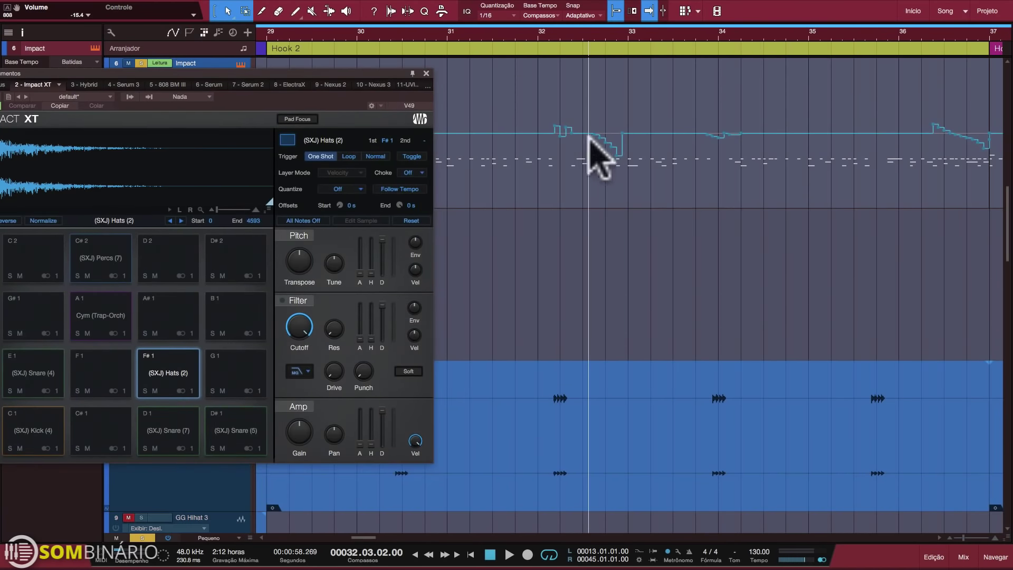
left_click_drag(540, 115, 994, 185)
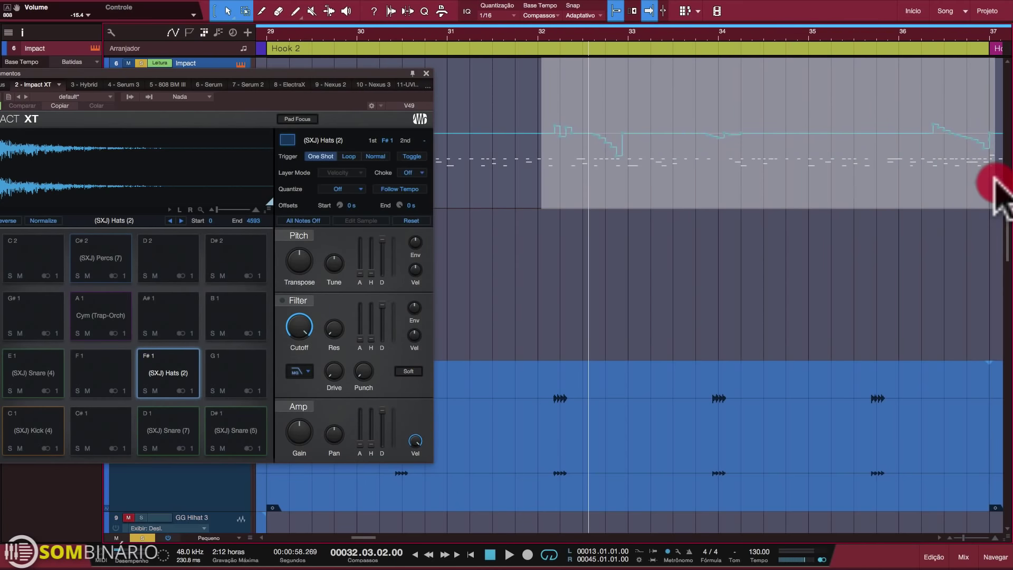
key("z")
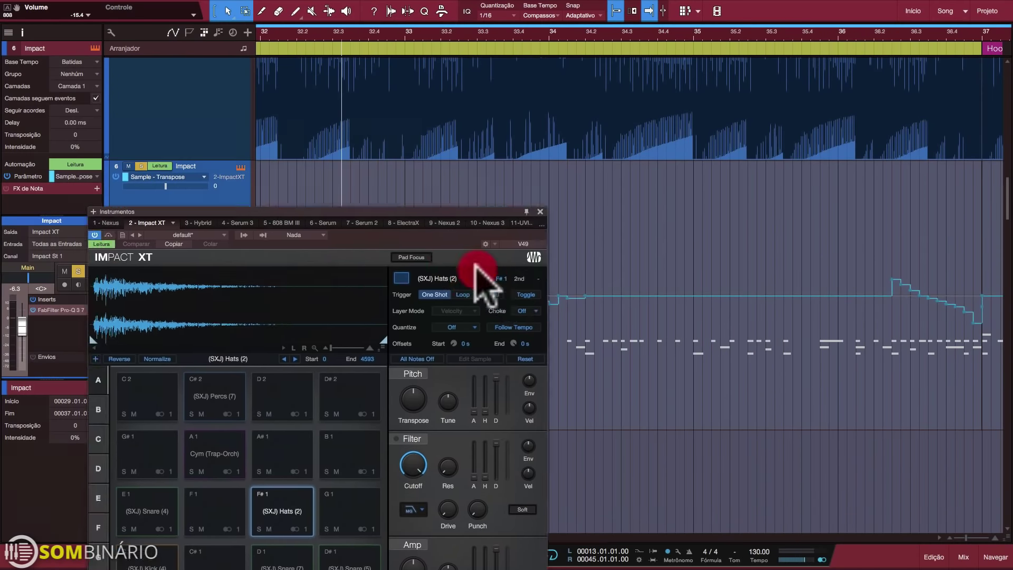
left_click_drag(475, 265, 561, 422)
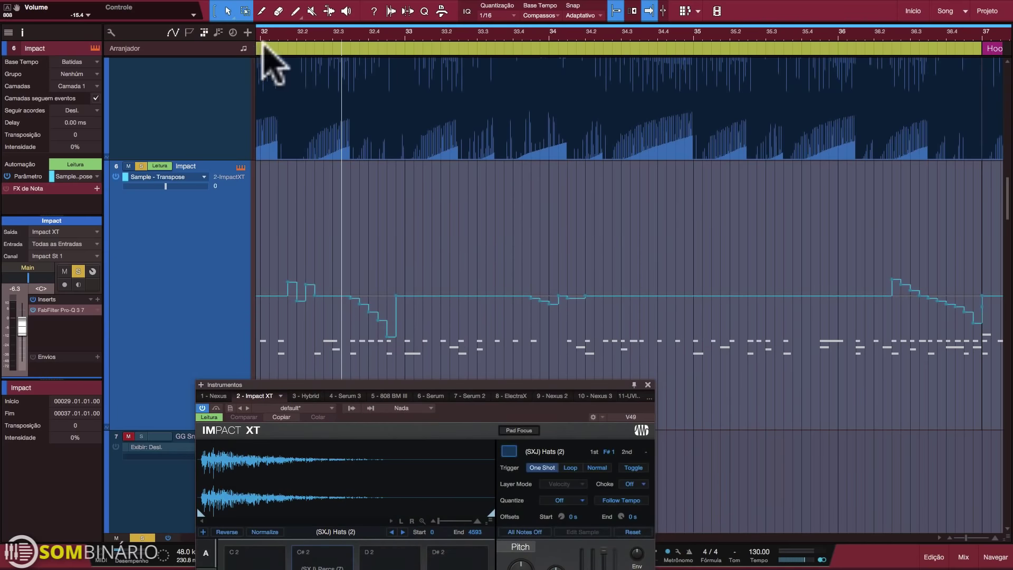
Play the Transpose automation from bar 32, then stop near bar 36.2
left_click(265, 30)
key("space")
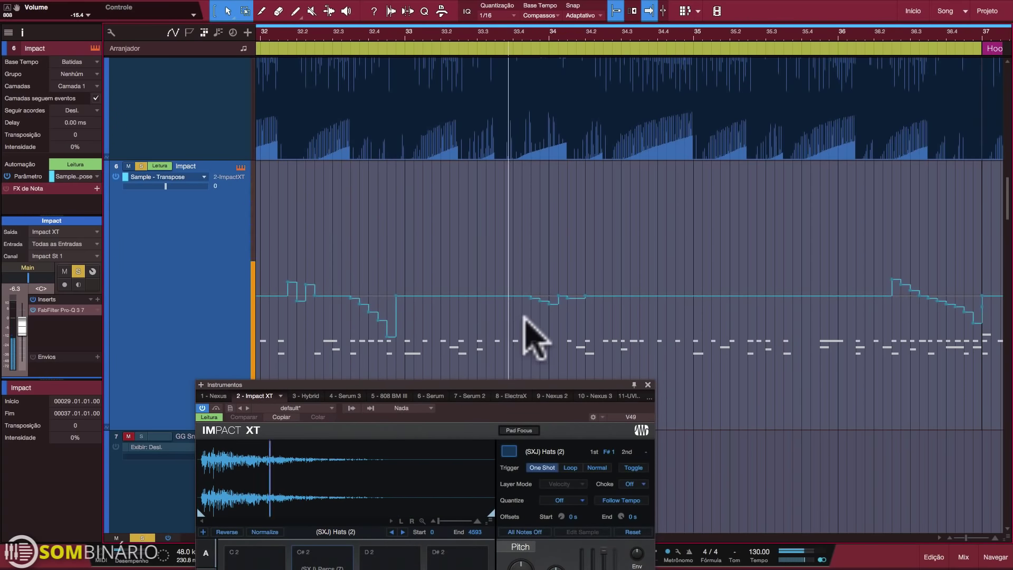
key("space")
left_click(874, 30)
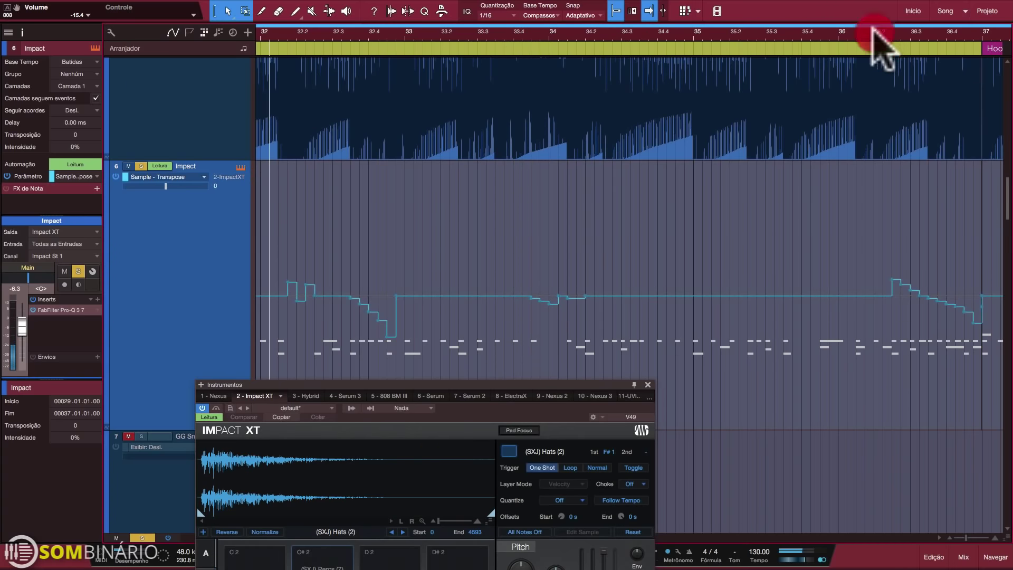
left_click_drag(575, 403, 632, 120)
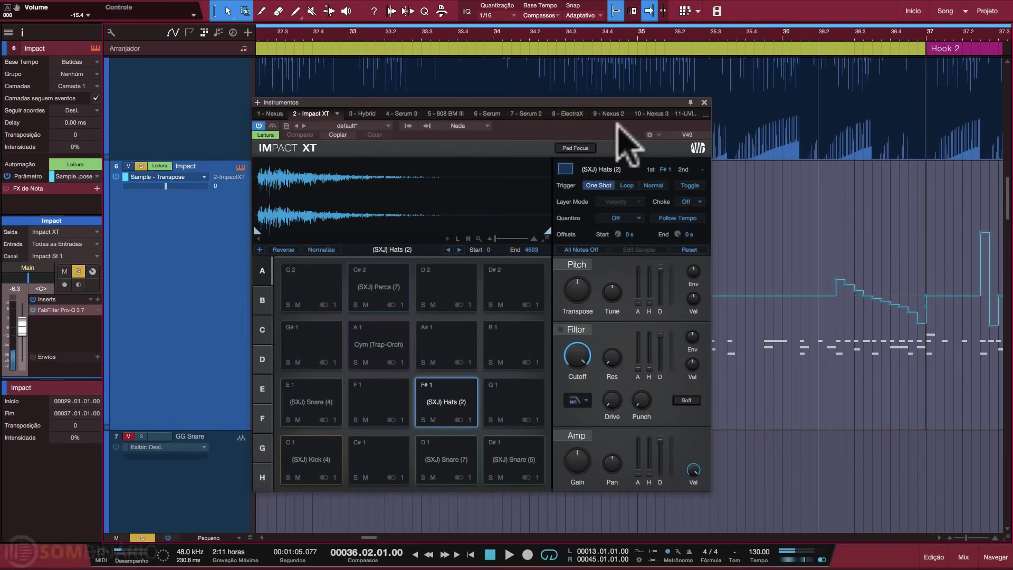
left_click_drag(629, 124, 663, 165)
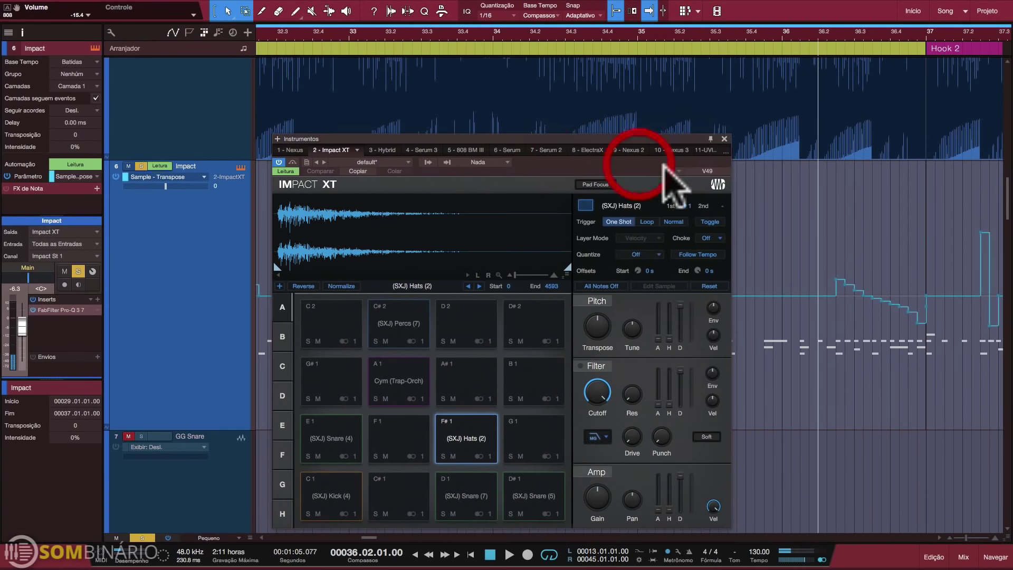
Close Impact XT and zoom out to bars 24–49 at normal track height
left_click(723, 138)
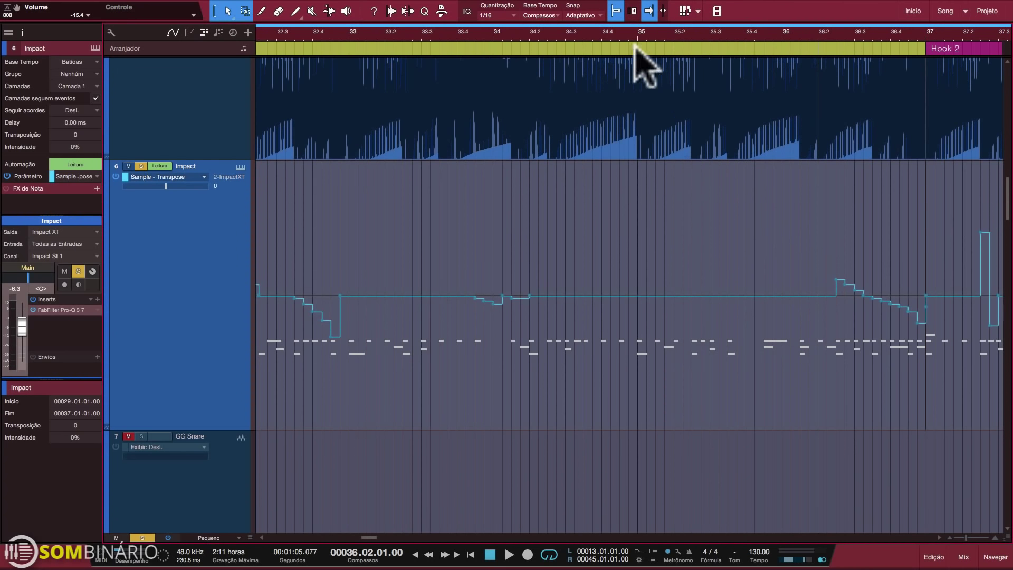
left_click_drag(635, 31, 575, 12)
scroll(656, 210, "down", 10)
key("shift+z")
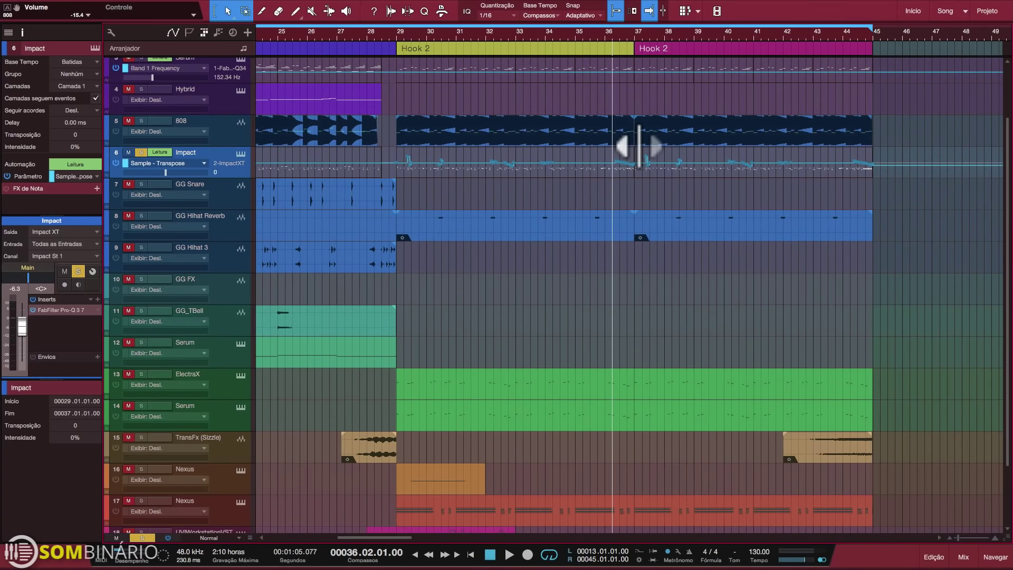
Reopen Impact XT and check its outputs list and mixer channels
left_click(238, 154)
left_click_drag(546, 181, 619, 113)
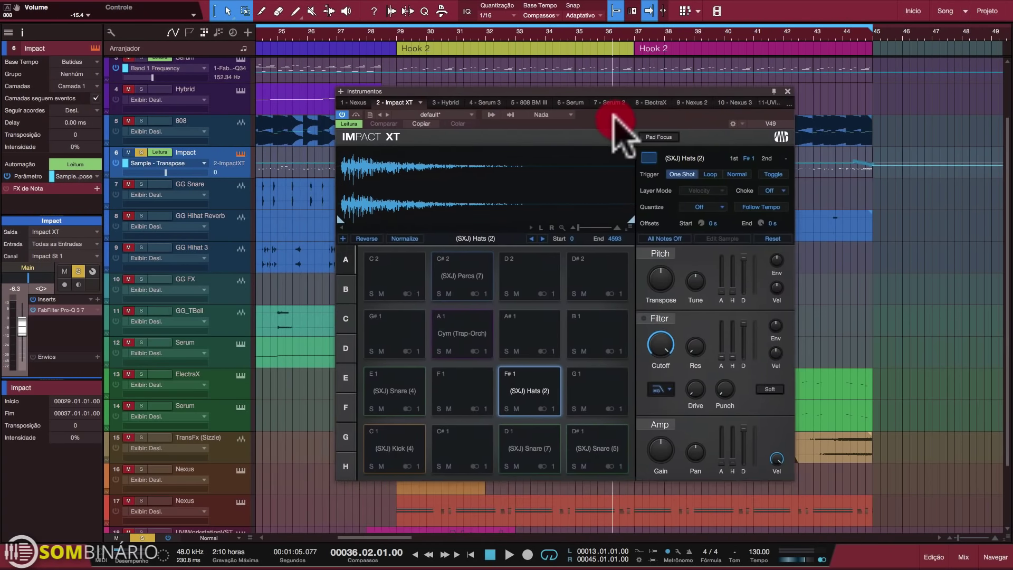
left_click(492, 114)
left_click(492, 114)
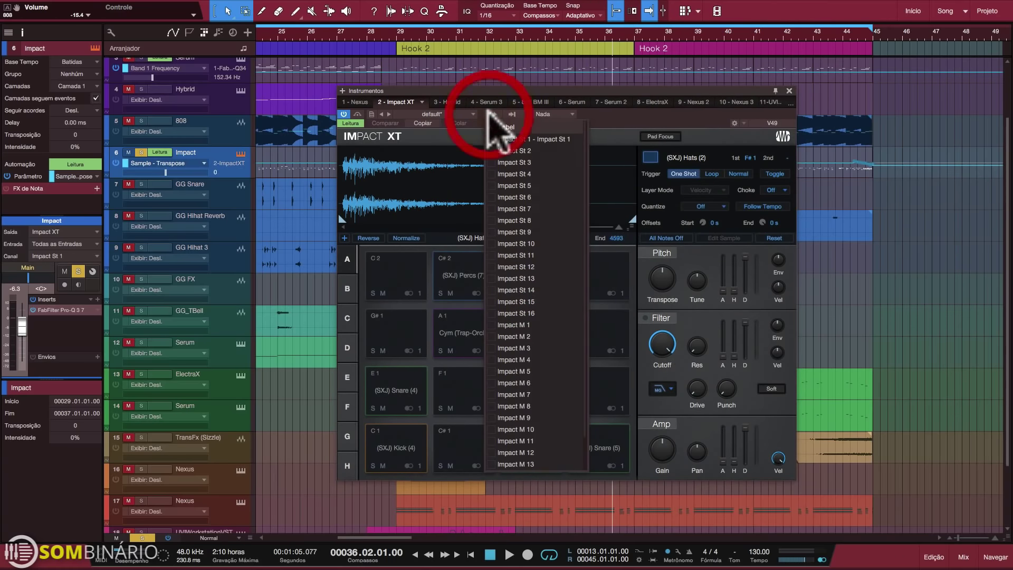
left_click(964, 556)
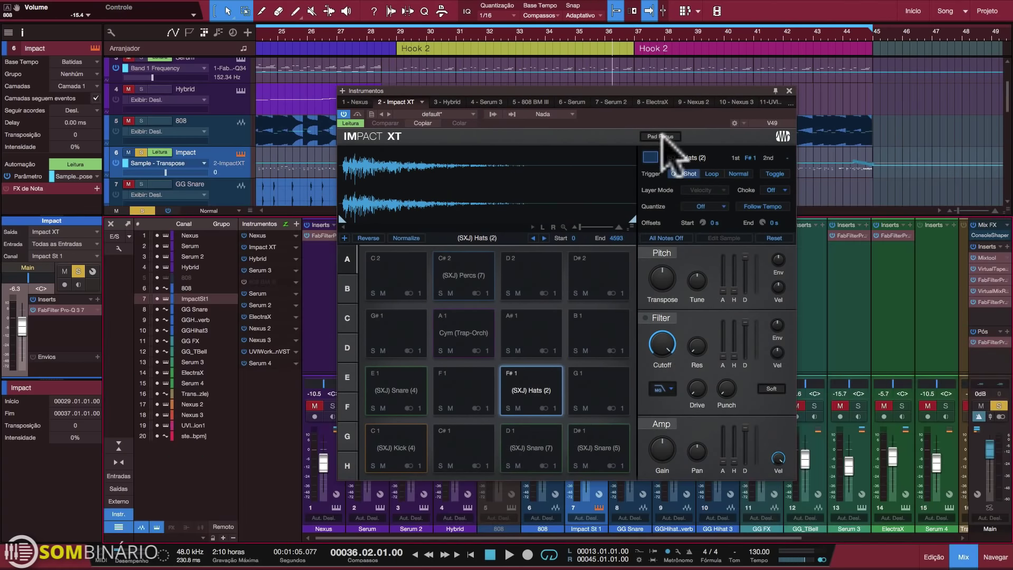
left_click_drag(665, 109, 791, 72)
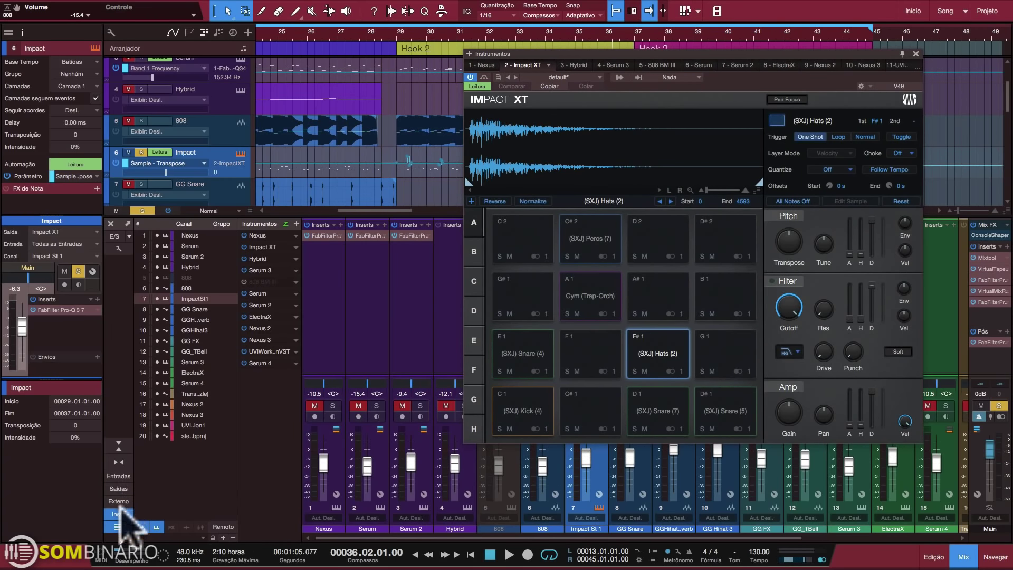
left_click(272, 247)
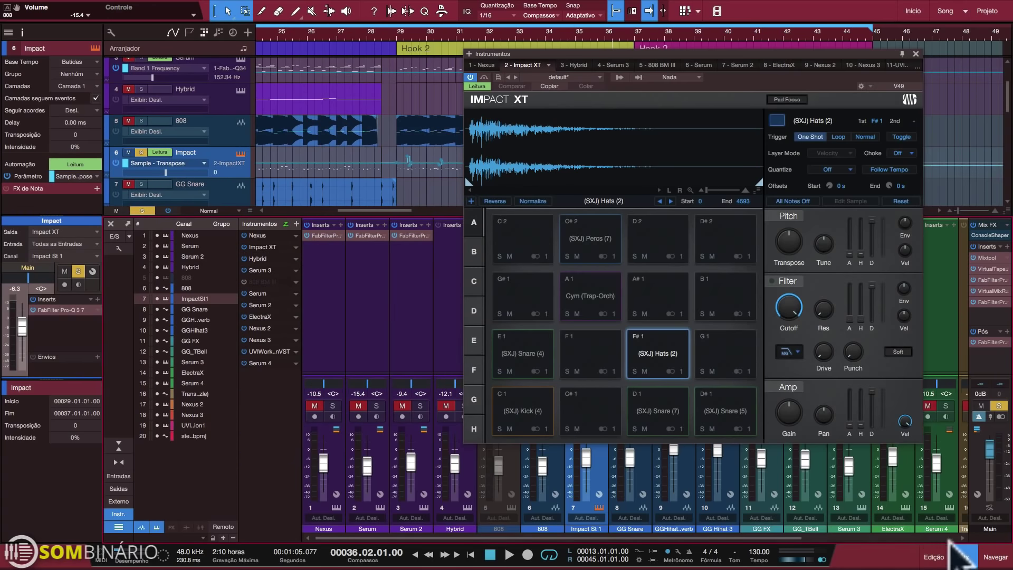
left_click(963, 556)
mouse_move(746, 79)
left_mouse_down()
mouse_move(716, 90)
mouse_move(764, 84)
left_mouse_up()
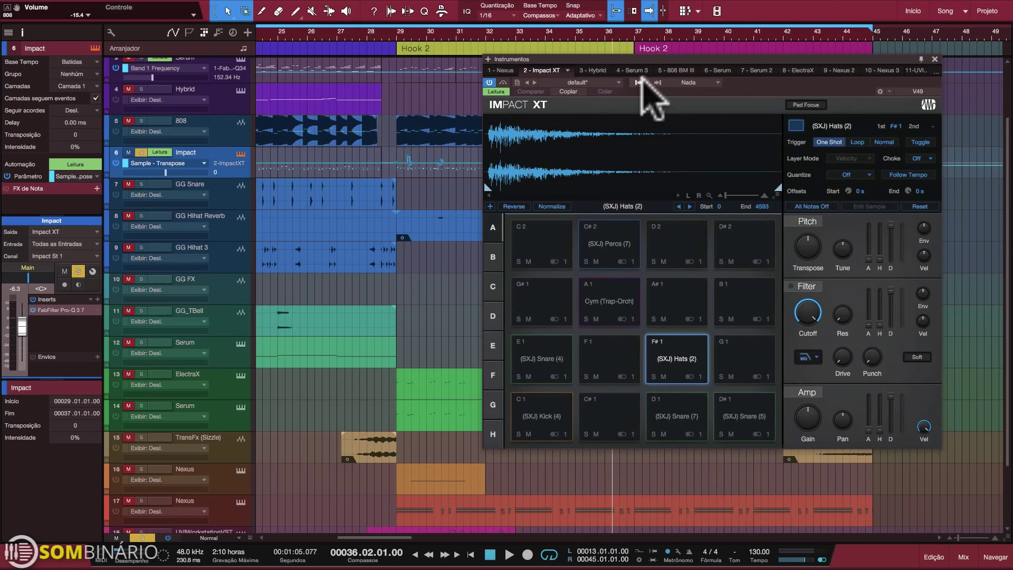
Enable the Impact St 2, St 3 and St 4 outputs
left_click(639, 82)
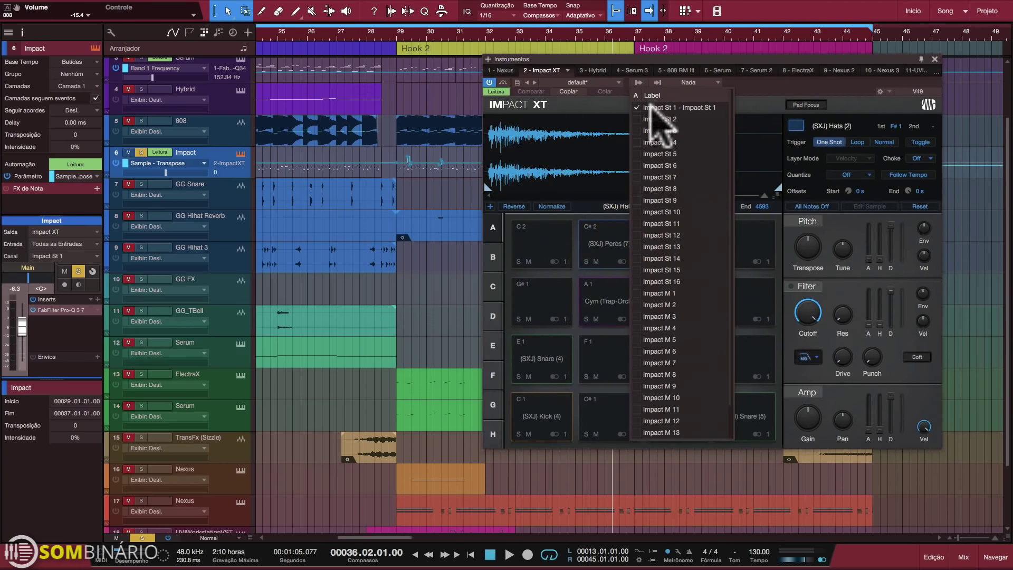
left_click(637, 119)
left_click(636, 130)
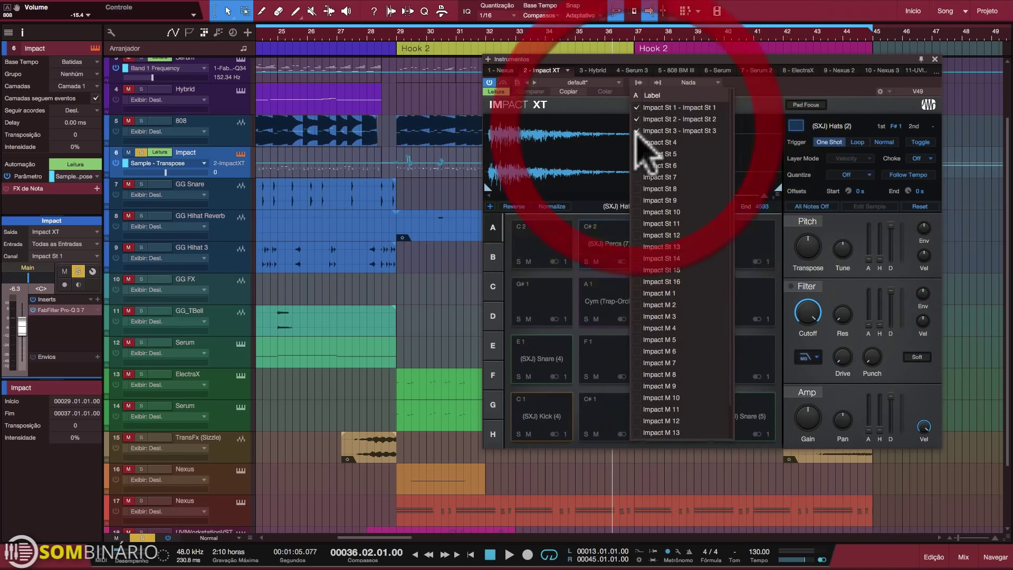
left_click(637, 141)
left_click(891, 105)
Select the Kick, three Snare, Hats, Cymbal and Percs pads in turn
left_click(542, 417)
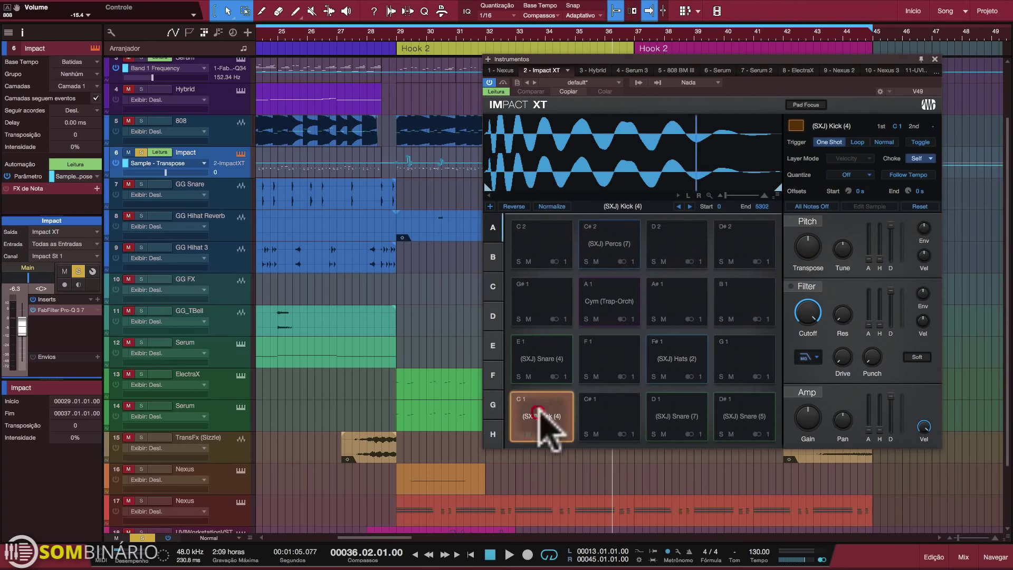
left_click(677, 416)
left_click(741, 416)
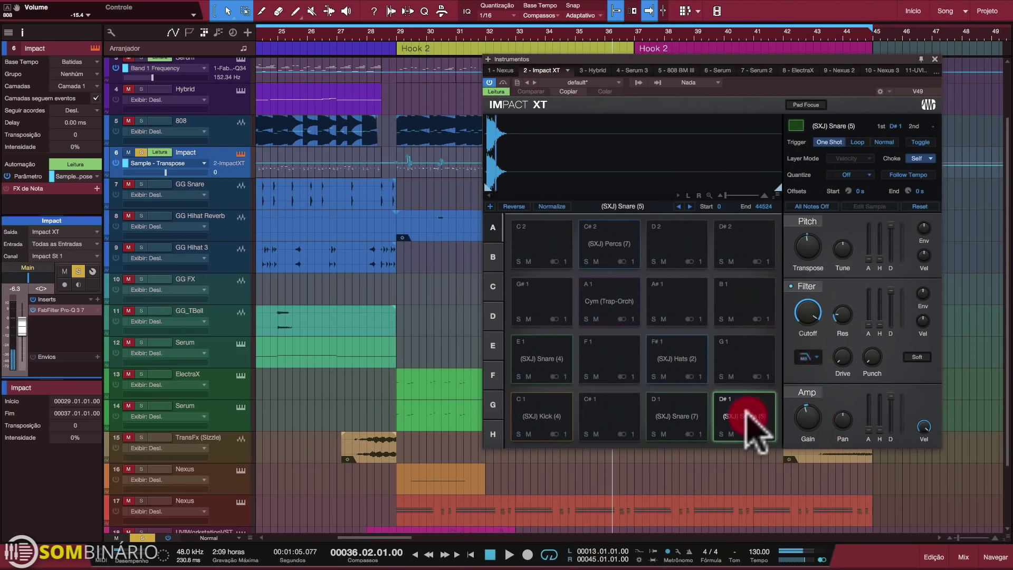
left_click(546, 354)
left_click(676, 357)
left_click(610, 298)
left_click(607, 244)
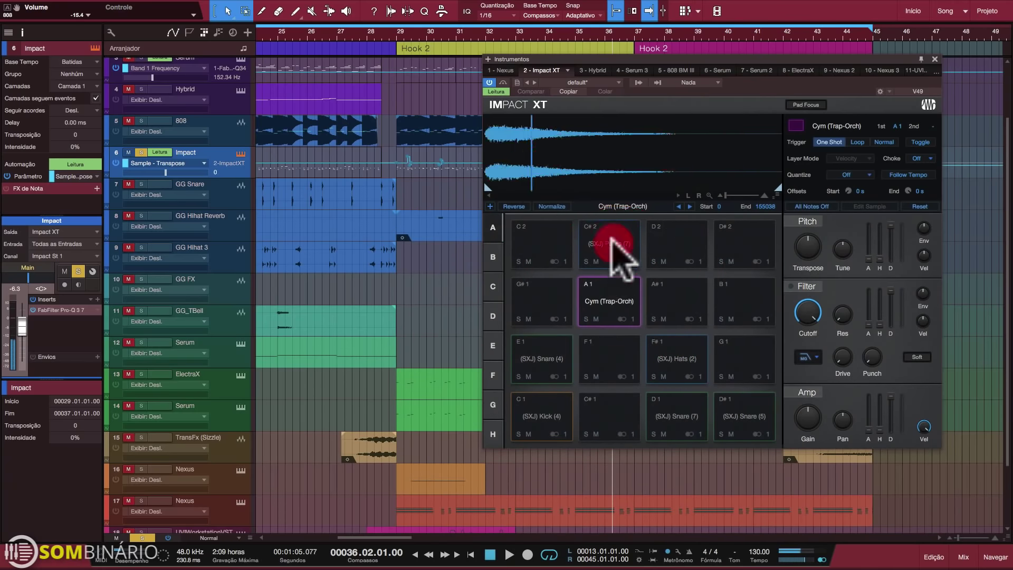
Enable the Impact St 5, St 6 and St 7 outputs, then select the Kick pad
left_click(638, 83)
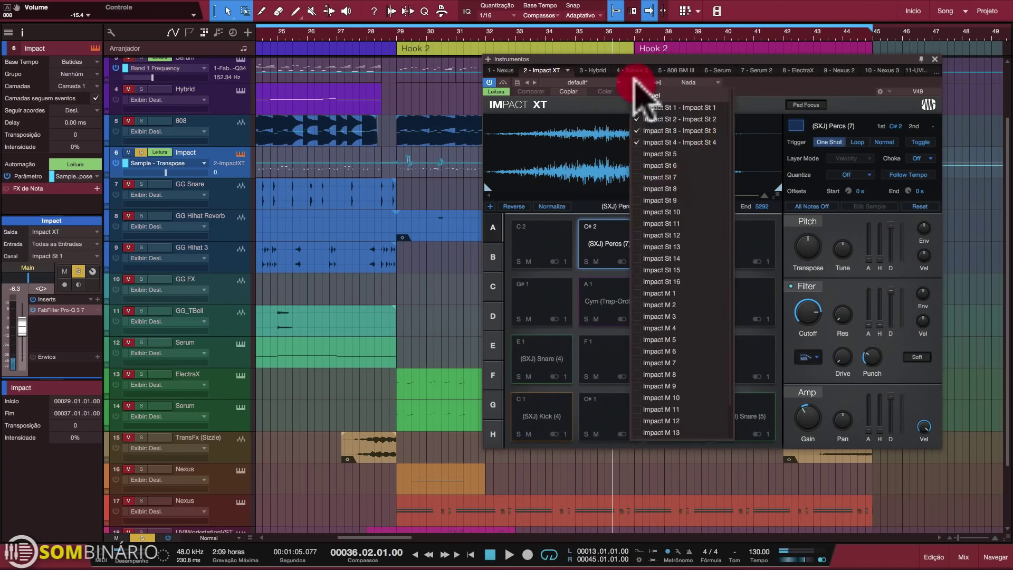
left_click(638, 154)
left_click(646, 165)
left_click(652, 177)
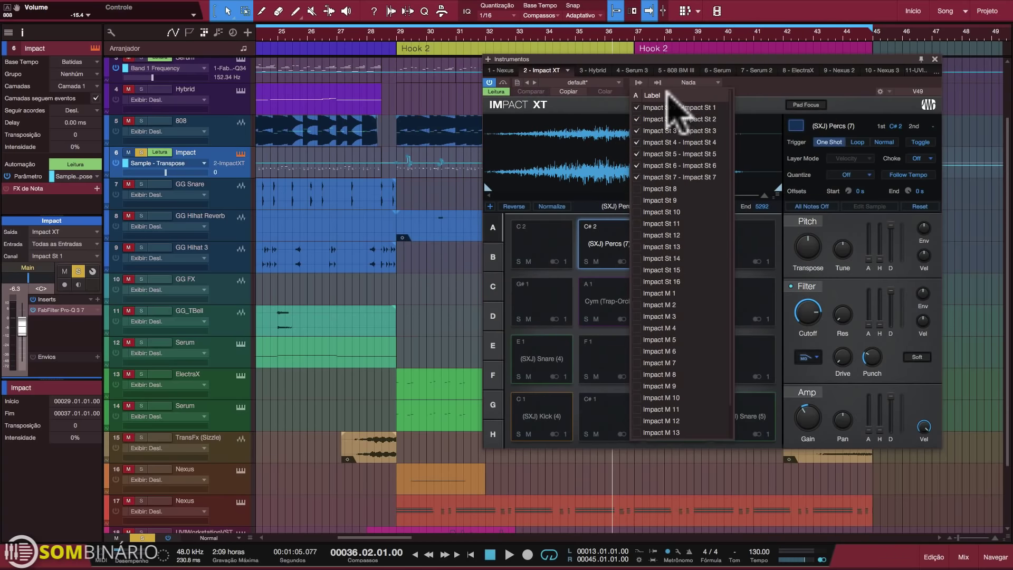
left_click(739, 90)
left_click(545, 407)
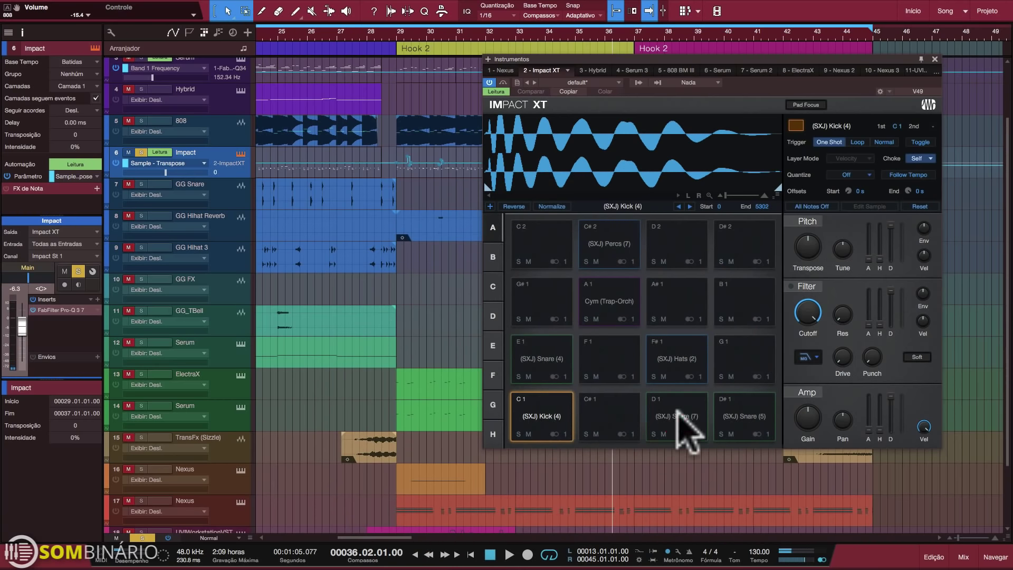
Route the three snare pads to outputs 2–3, with Snare (5) on Impact St 3
left_click(672, 409)
left_click(700, 432)
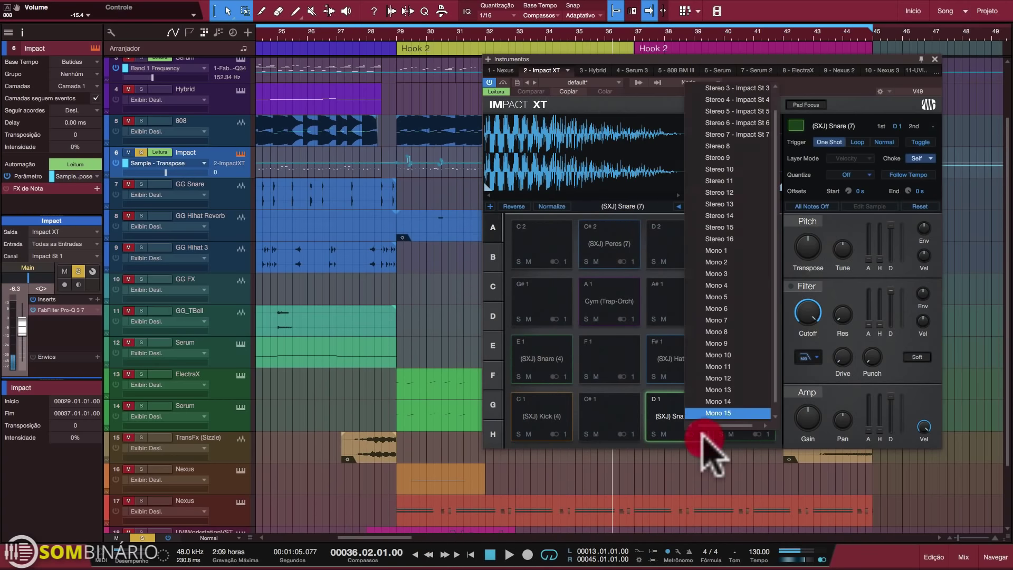
left_click(759, 101)
left_click(743, 415)
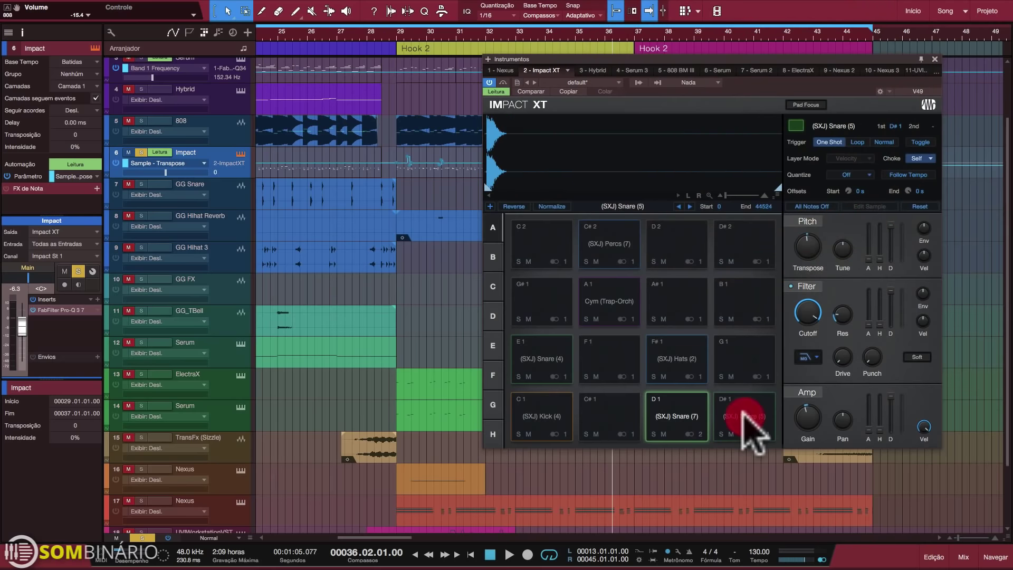
left_click(769, 436)
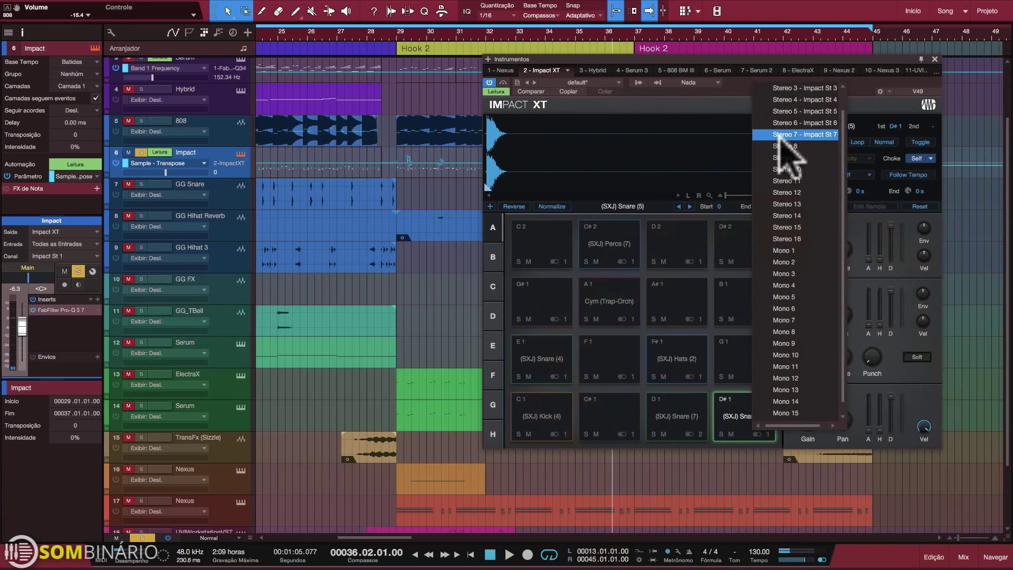
left_click(807, 111)
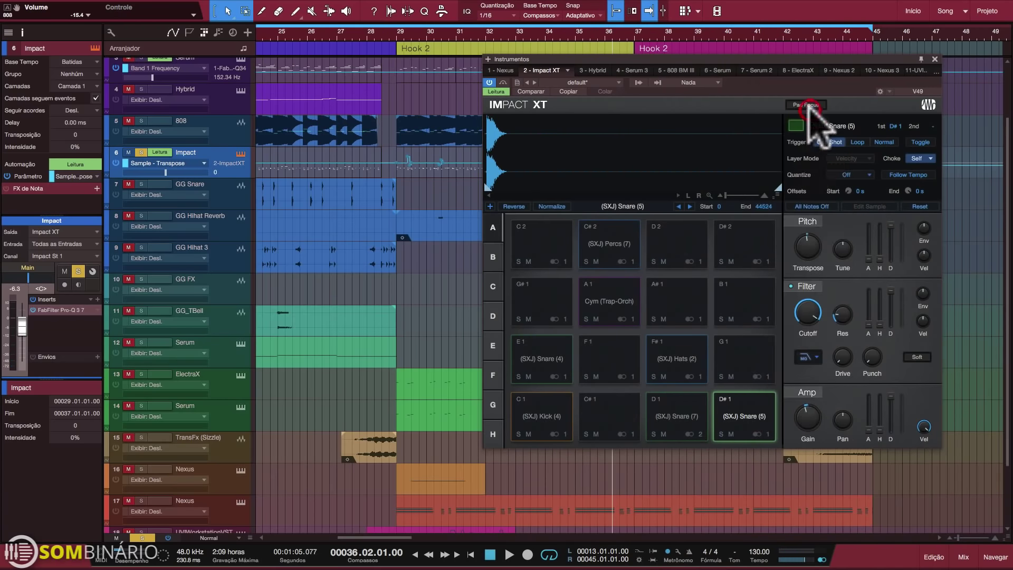
left_click(539, 364)
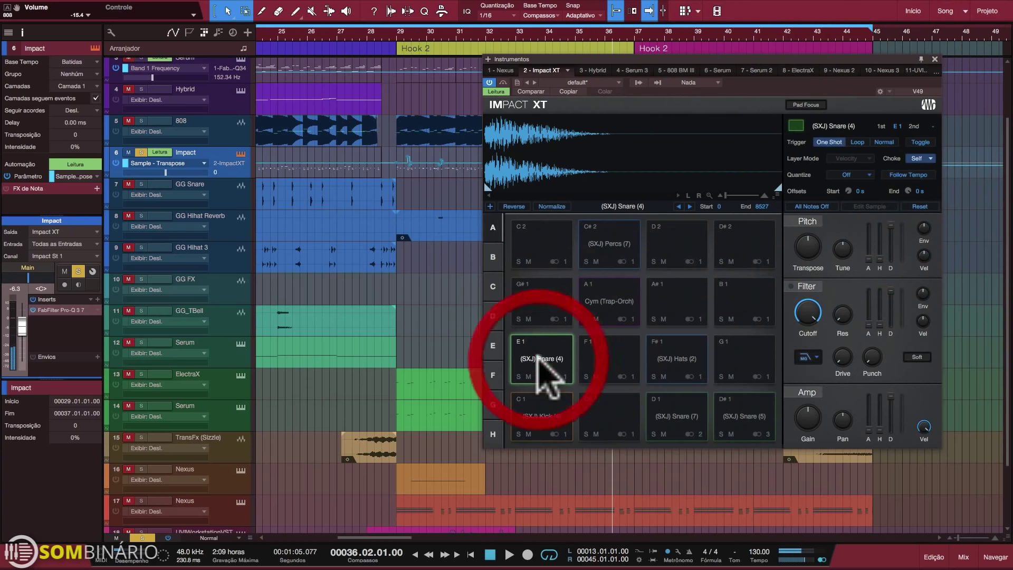
left_click(564, 375)
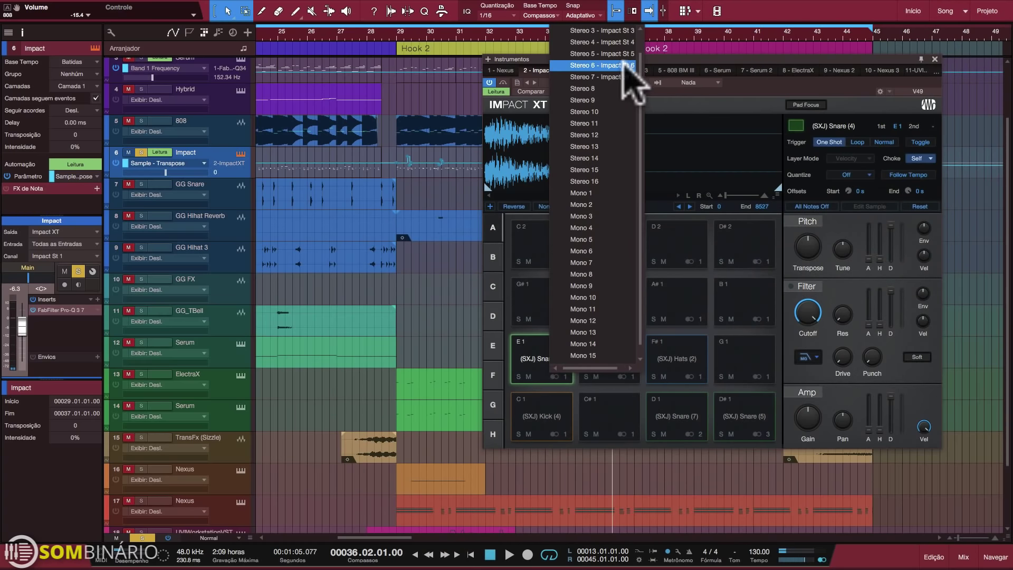
left_click(628, 42)
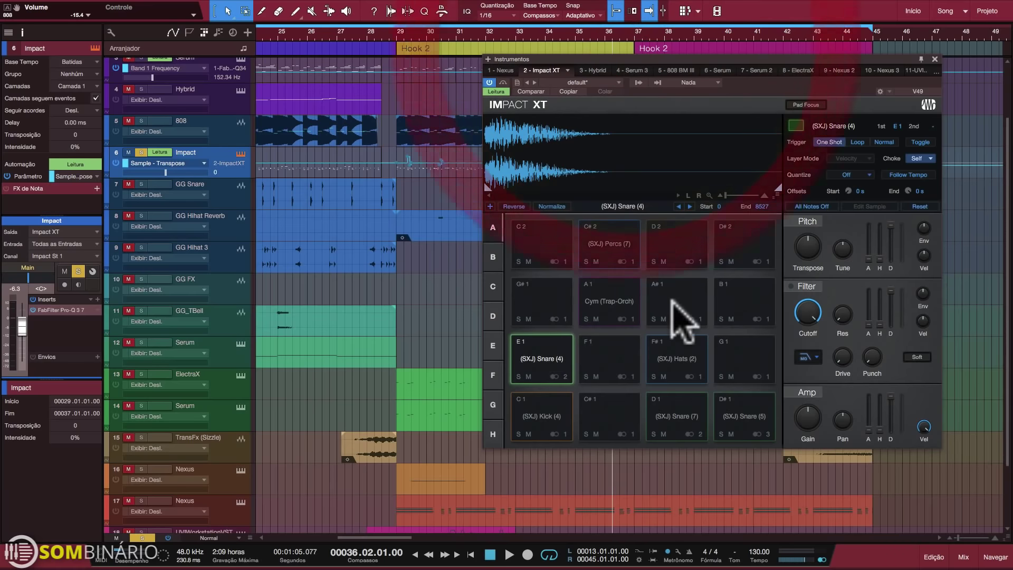
Send Hats (2) to output 4, the cymbal to output 6 and Percs (7) to output 7
left_click(681, 359)
left_click(700, 376)
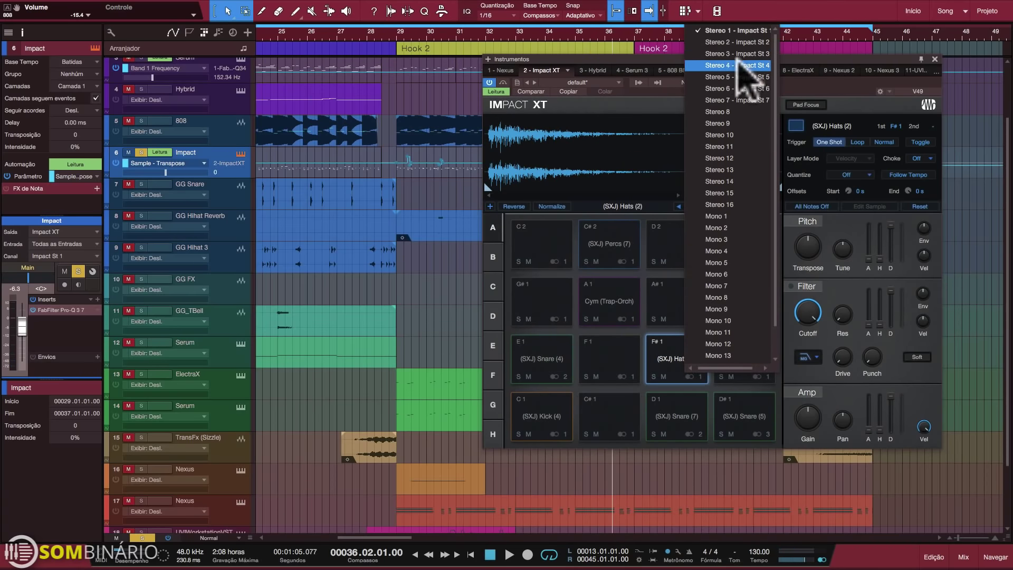
left_click(741, 65)
left_click(616, 301)
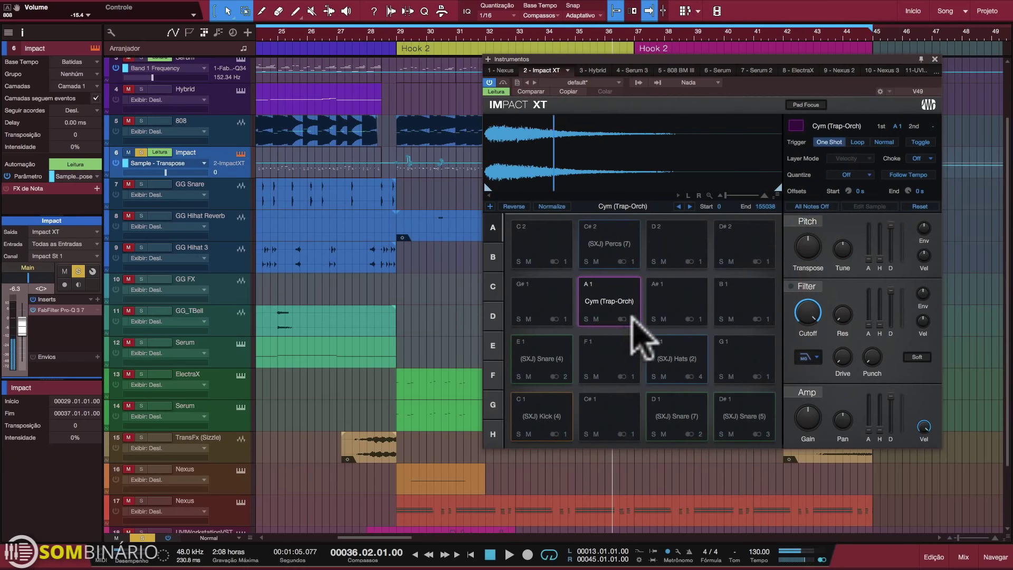
left_click(630, 317)
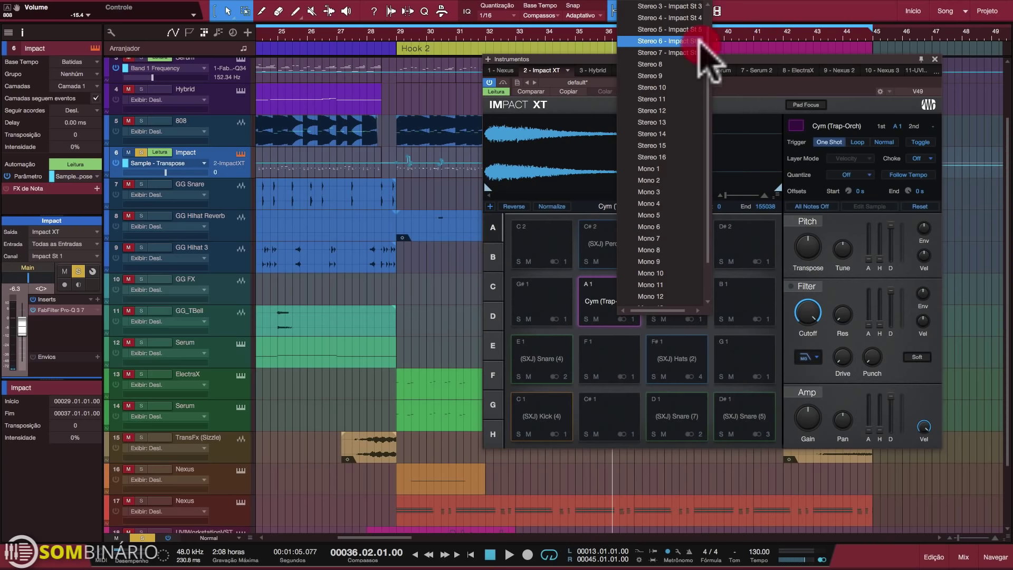
left_click(685, 41)
left_click(612, 245)
left_click(633, 262)
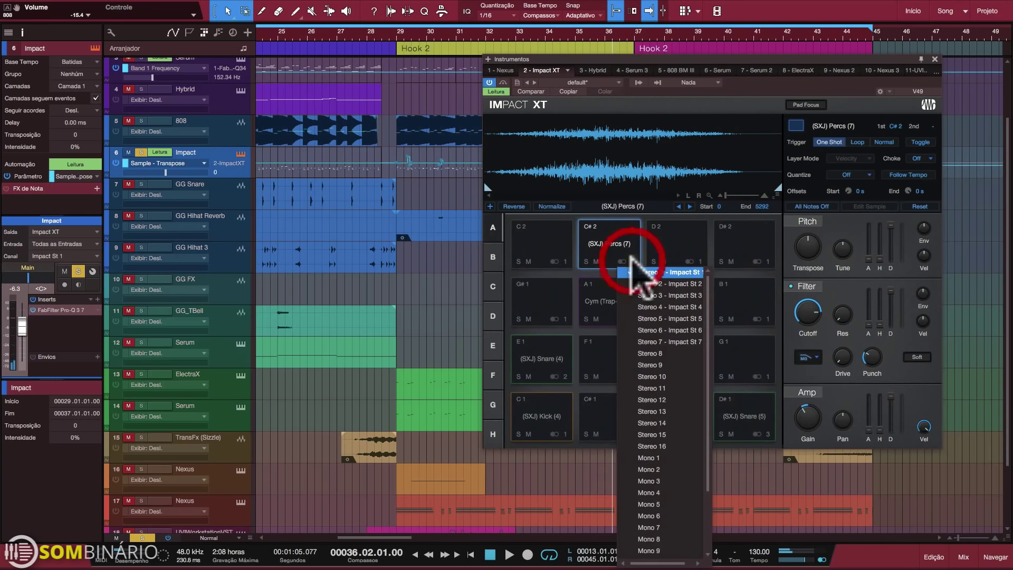
left_click(675, 341)
Show the mixer's new Impact channels and start playback from bar 29
left_click_drag(757, 81, 729, 59)
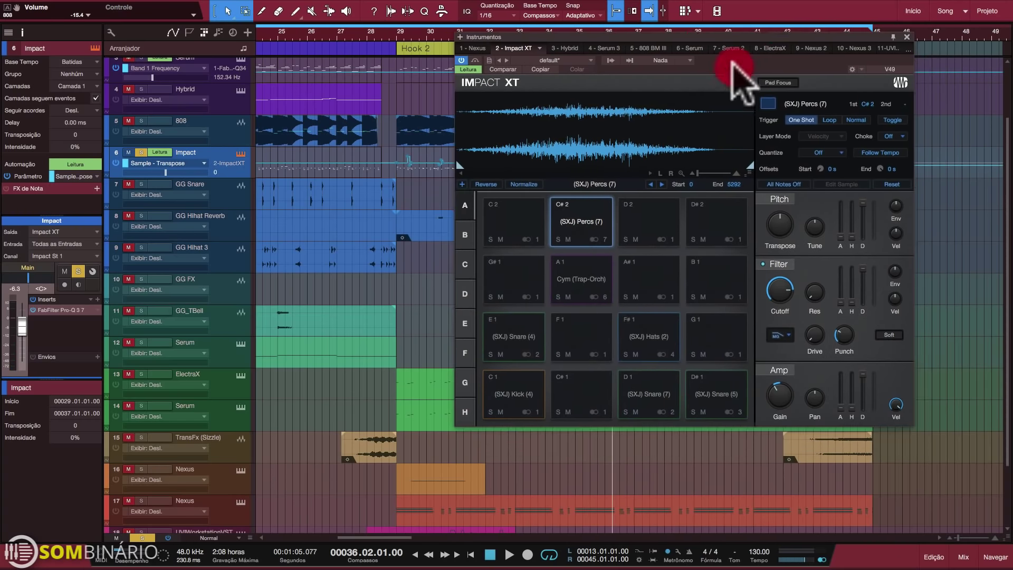
left_click(963, 556)
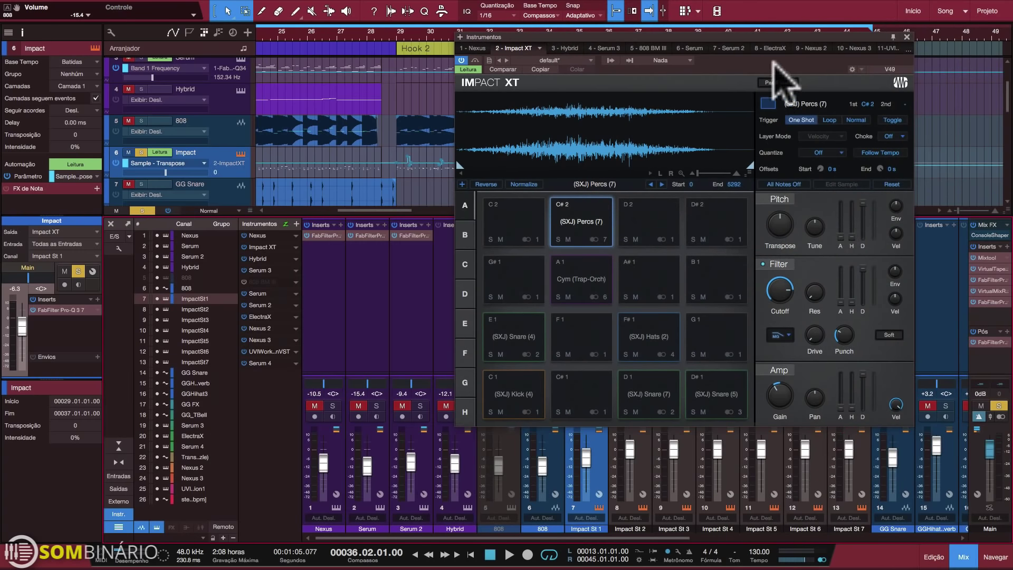
left_click_drag(780, 79, 318, 89)
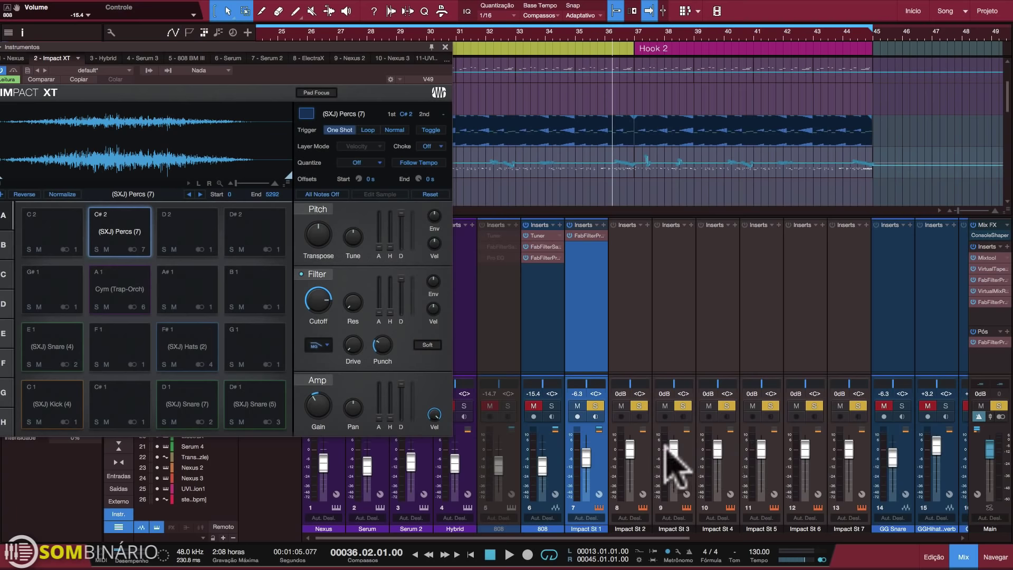
left_click(585, 353)
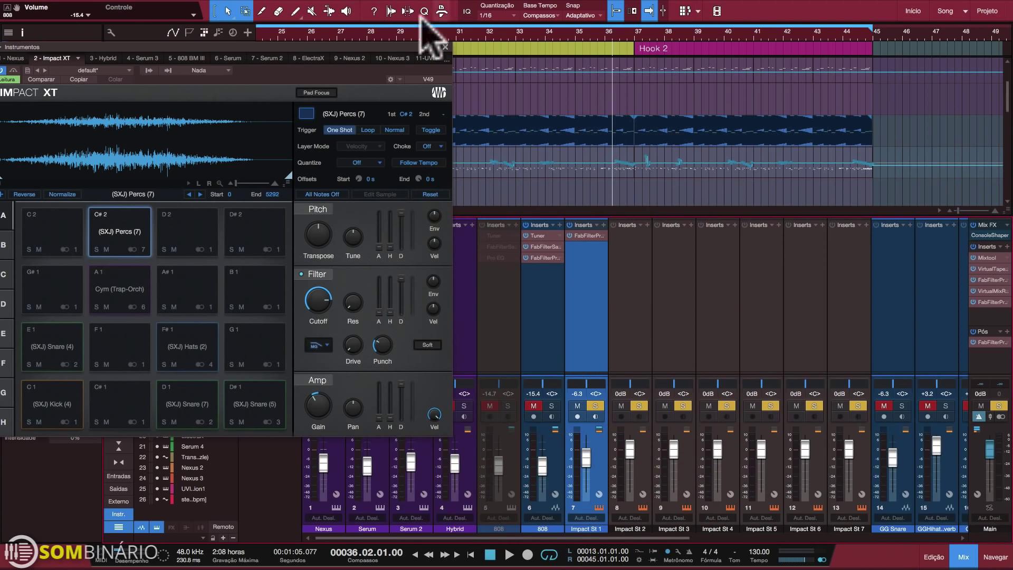
left_click_drag(349, 45, 306, 56)
left_click(399, 30)
key("space")
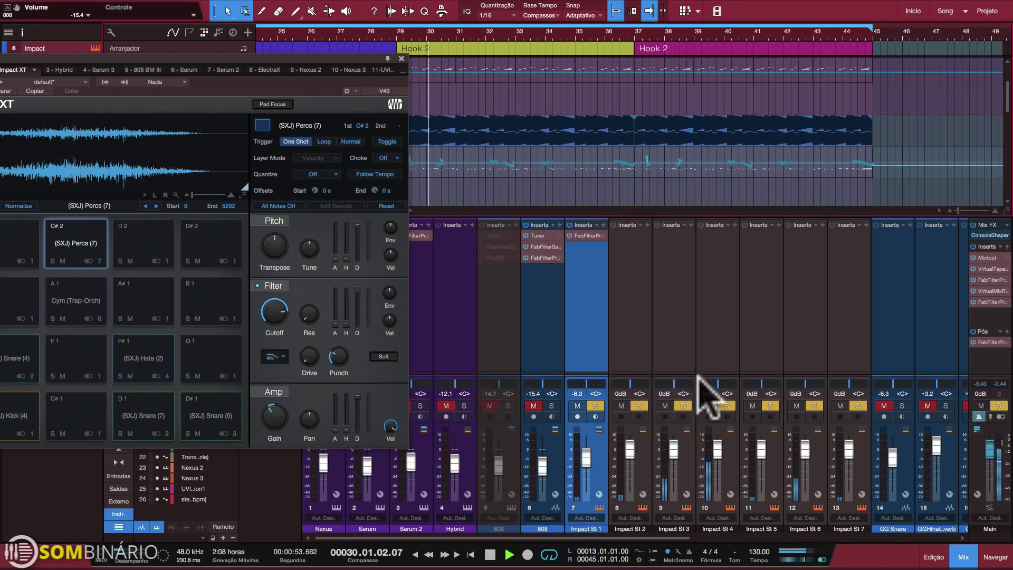
Solo Impact St 1 through St 7 in turn, then clear all solos and stop
left_click(596, 404)
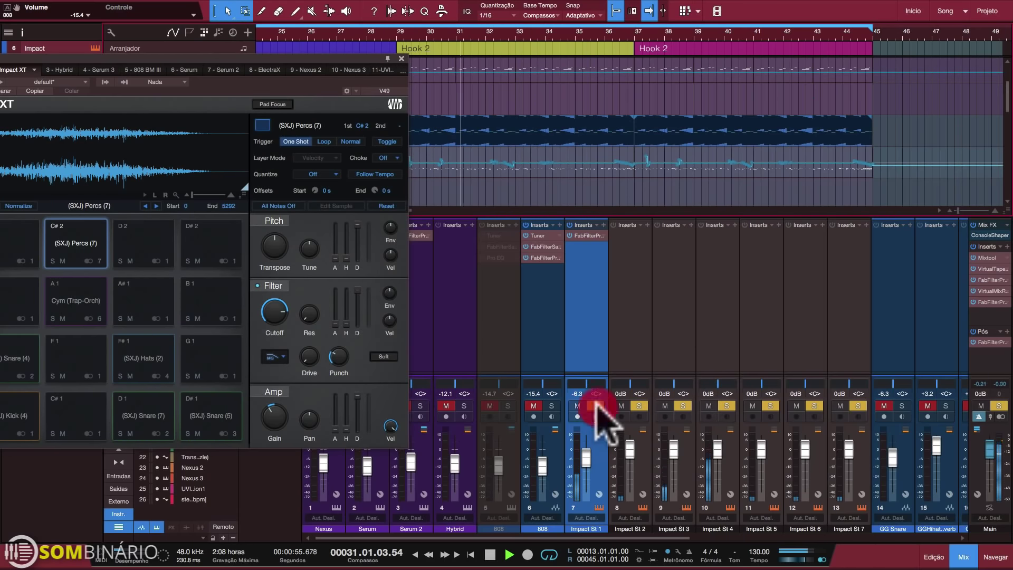
left_click(597, 405)
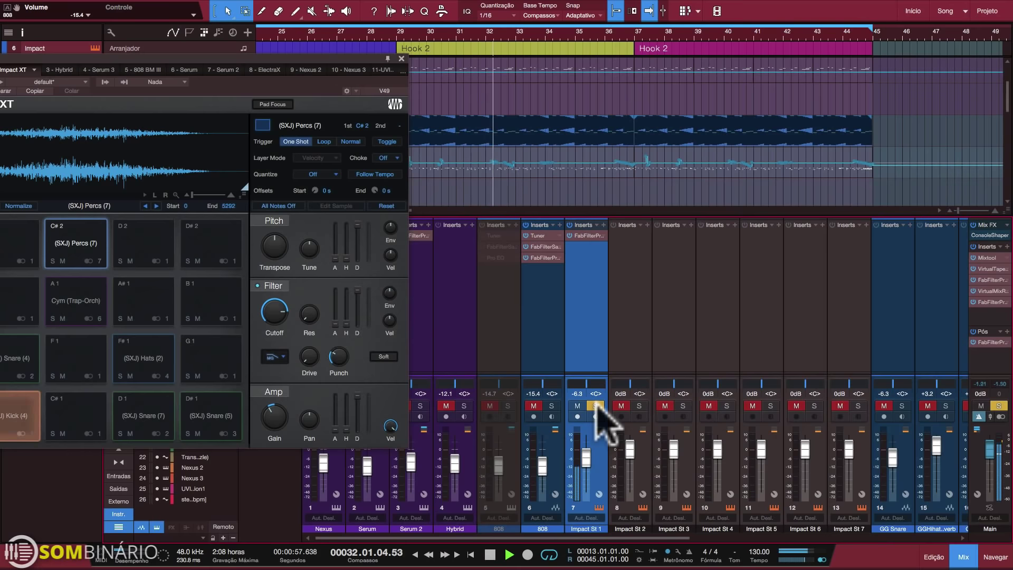
left_click(638, 405)
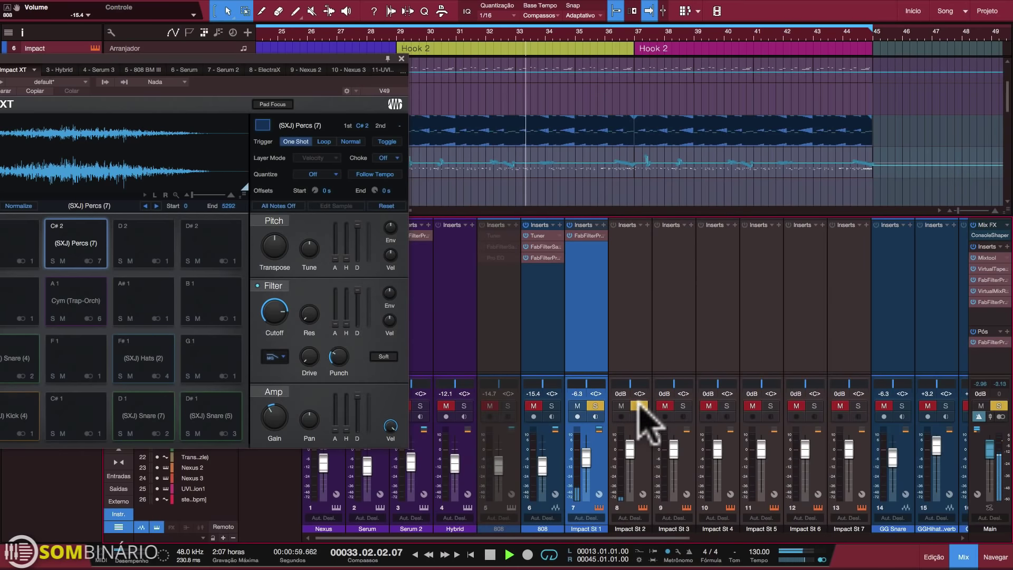
left_click(595, 405)
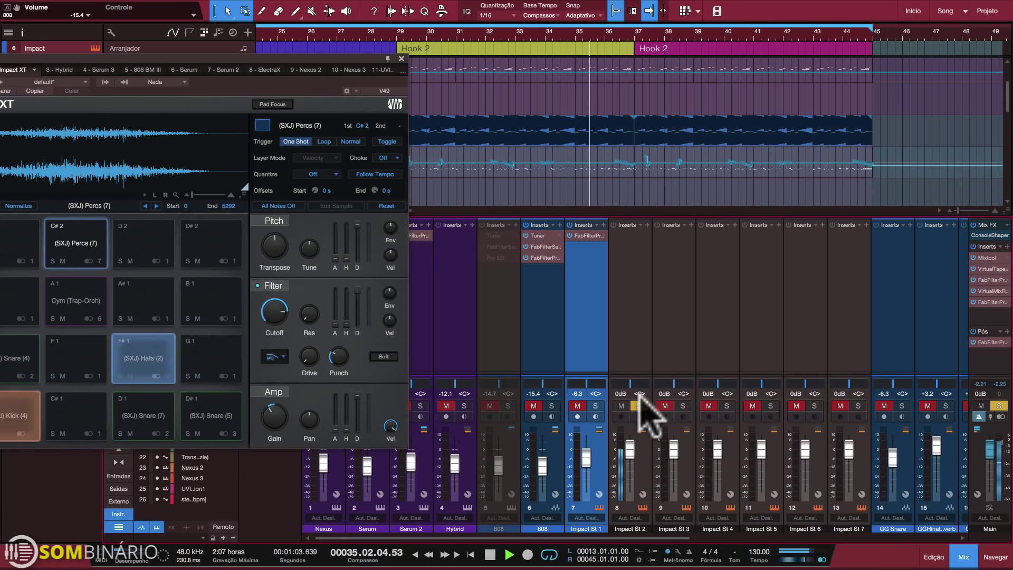
left_click(682, 405)
left_click(639, 405)
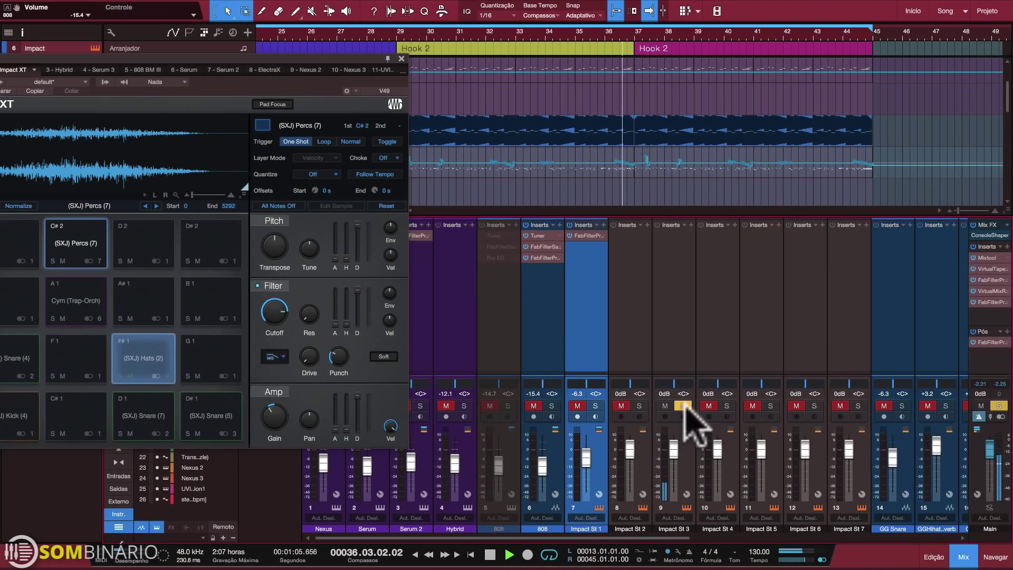
left_click(727, 405)
left_click(682, 405)
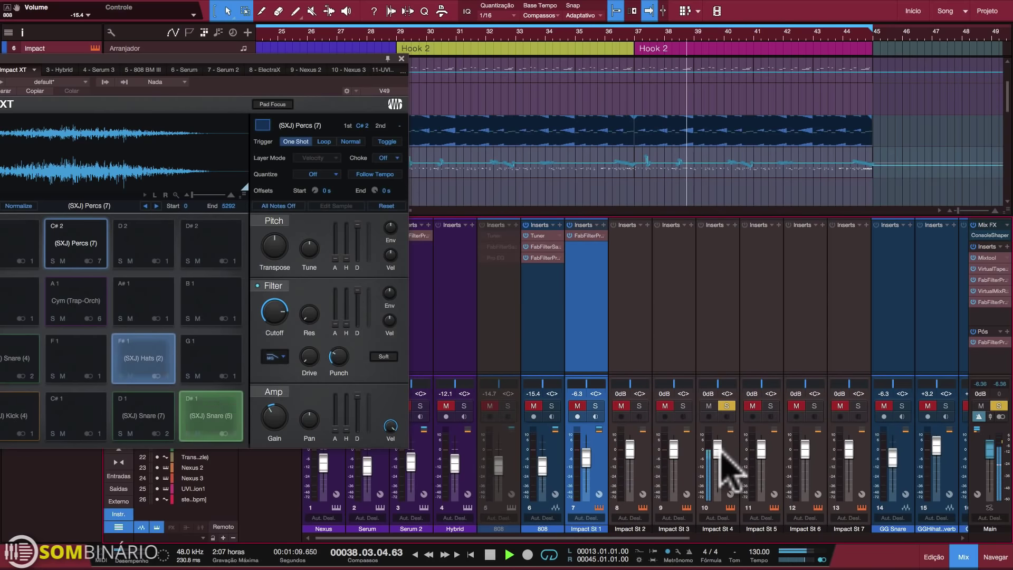
left_click(770, 405)
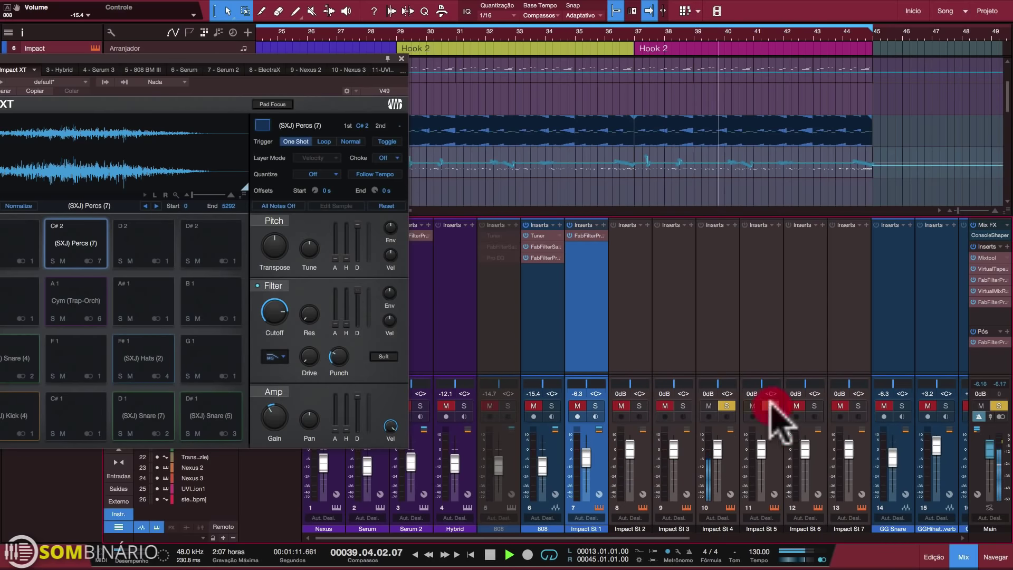
left_click(814, 405)
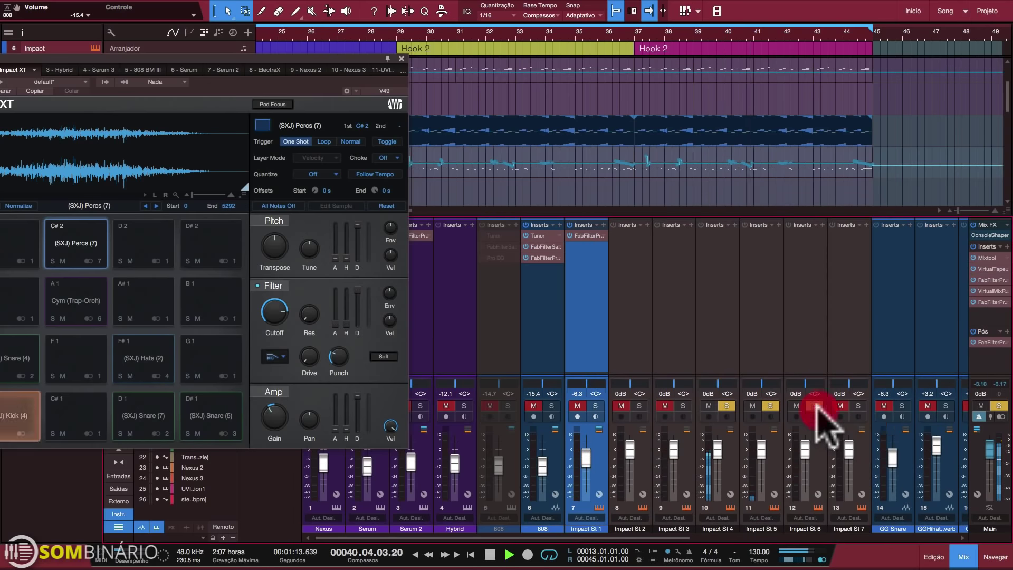
left_click(858, 406)
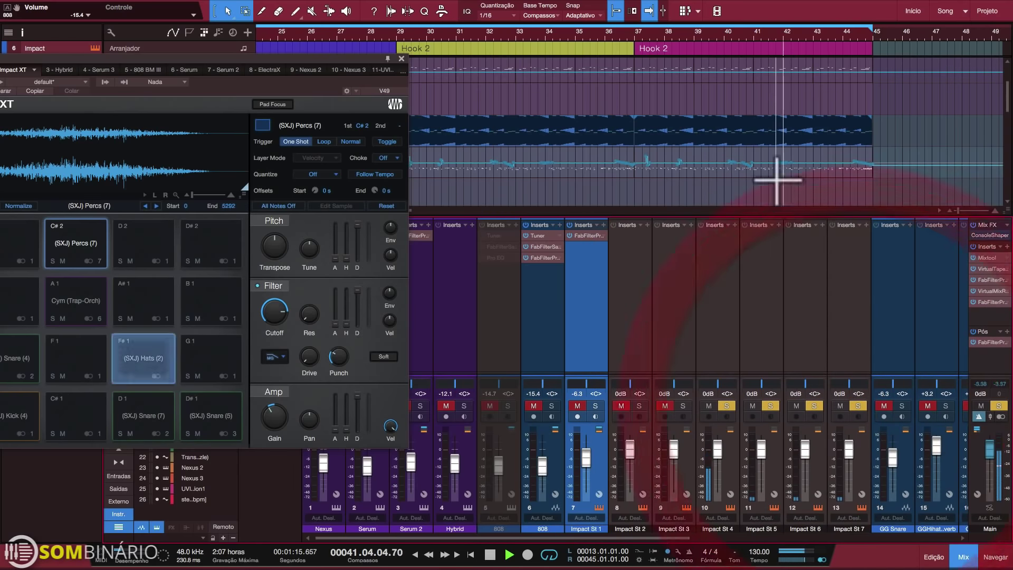
left_click(726, 405, "super")
key("space")
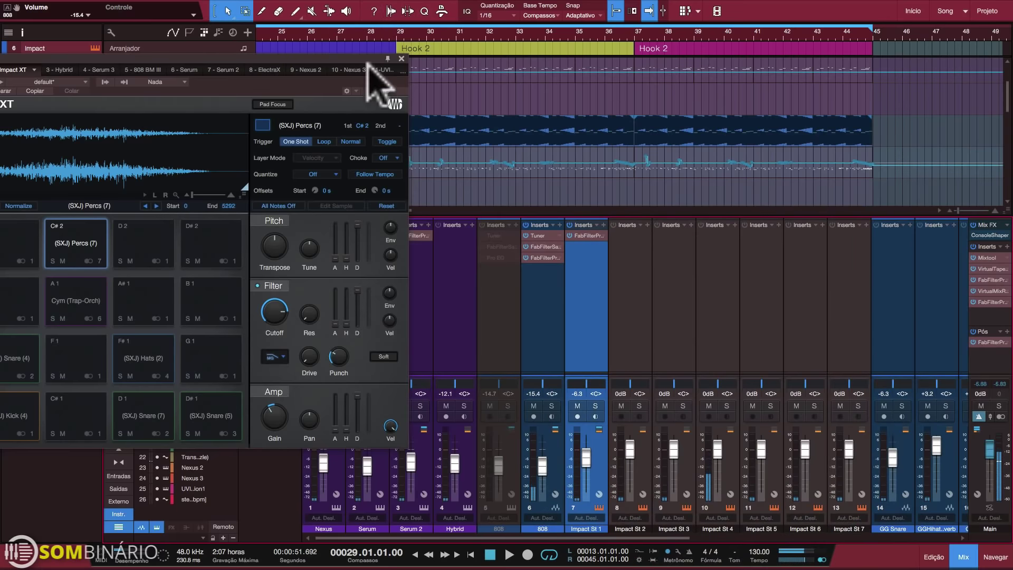
Close the Impact XT window, then select the 808 mixer channel
left_click_drag(366, 59, 358, 82)
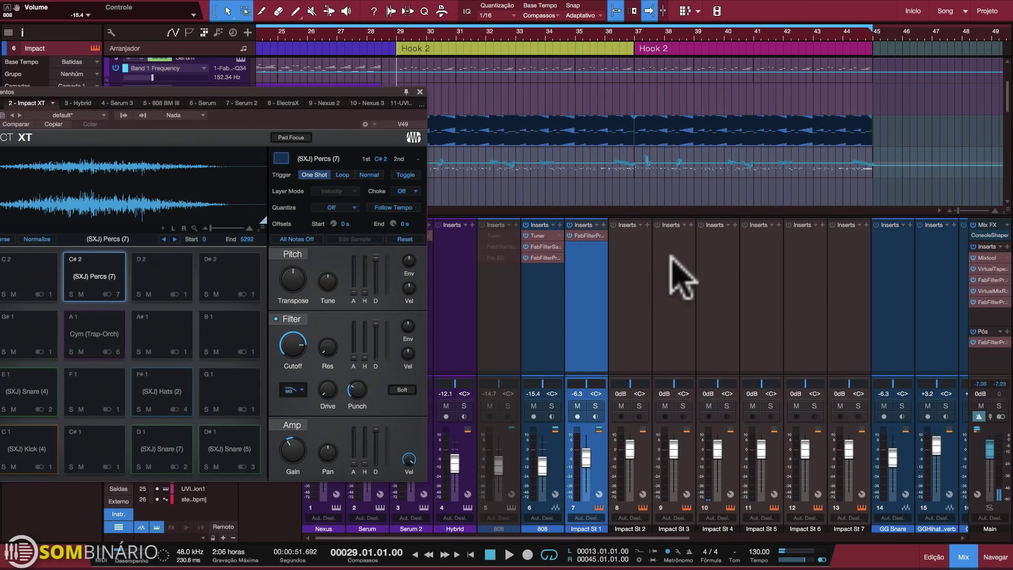
left_click(633, 259)
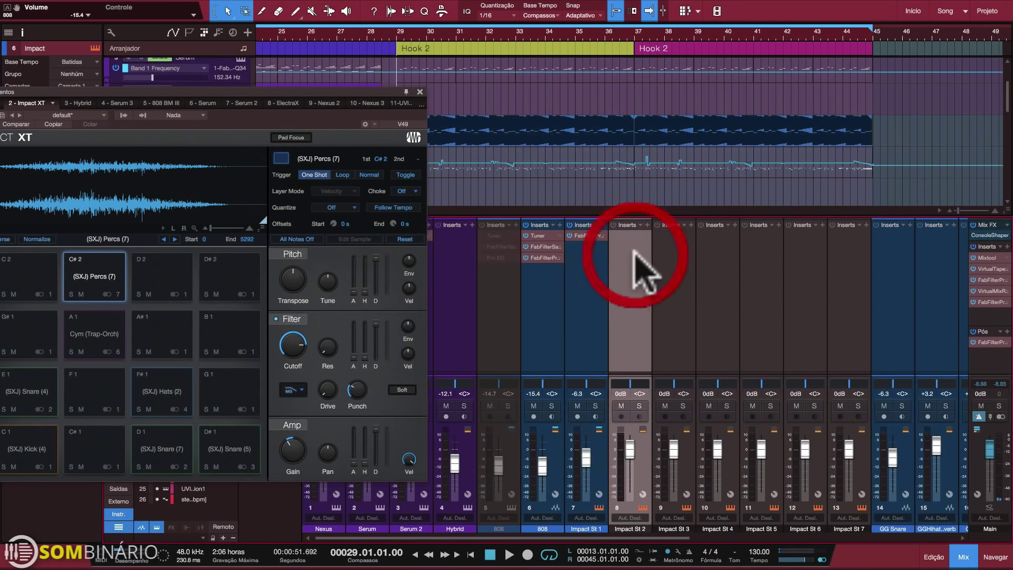
left_click(416, 88)
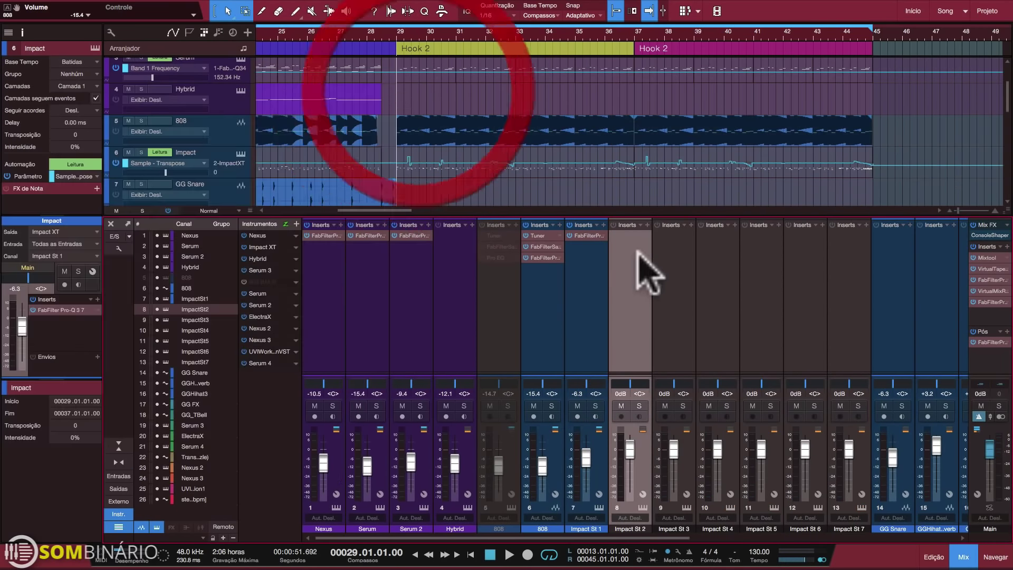
left_click(558, 300)
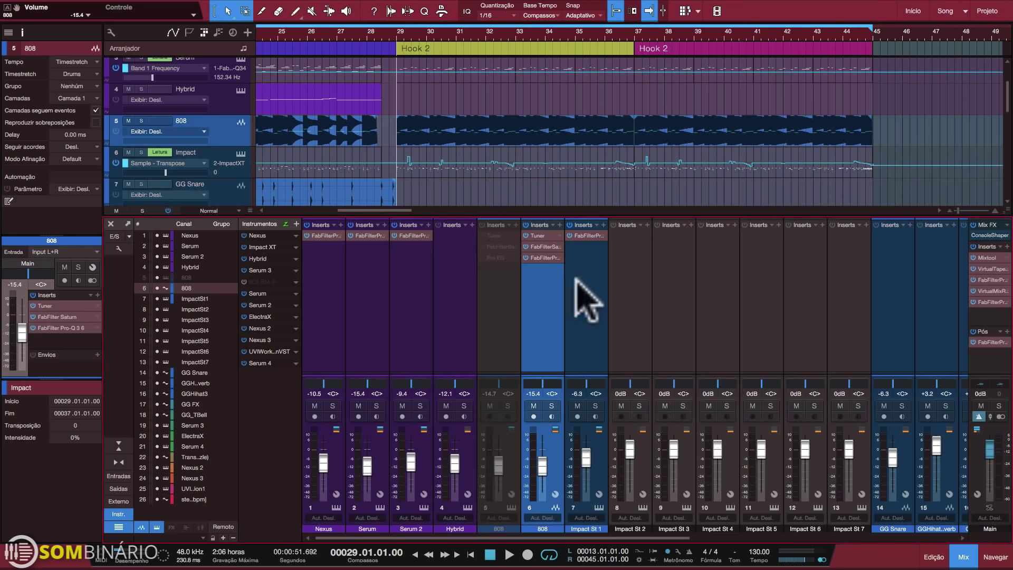
Inspect the routing of Impact St 7 down to St 1, ending on St 2
left_click(843, 295)
left_click(812, 306)
left_click(746, 306)
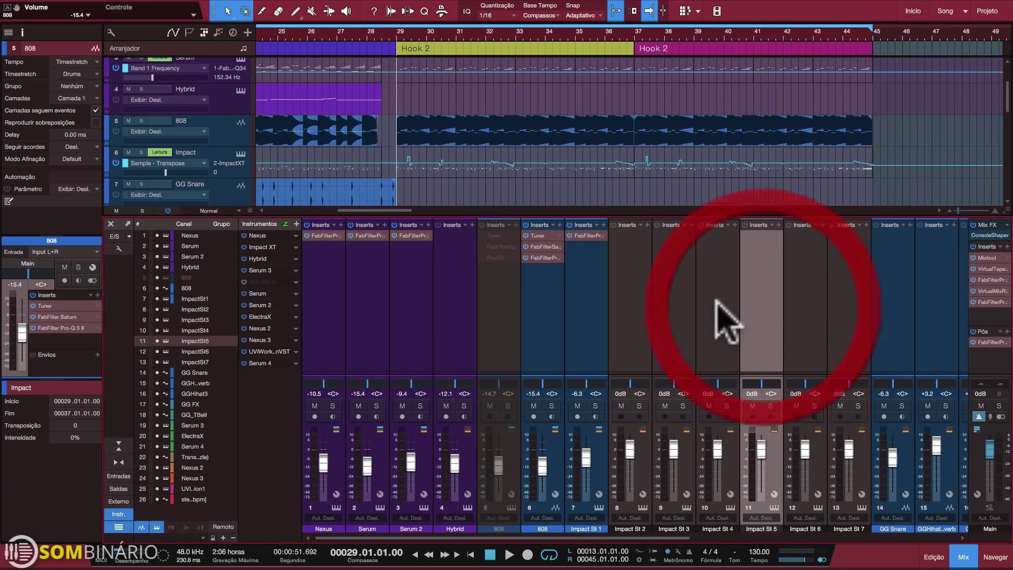
left_click(712, 309)
left_click(678, 306)
left_click(638, 306)
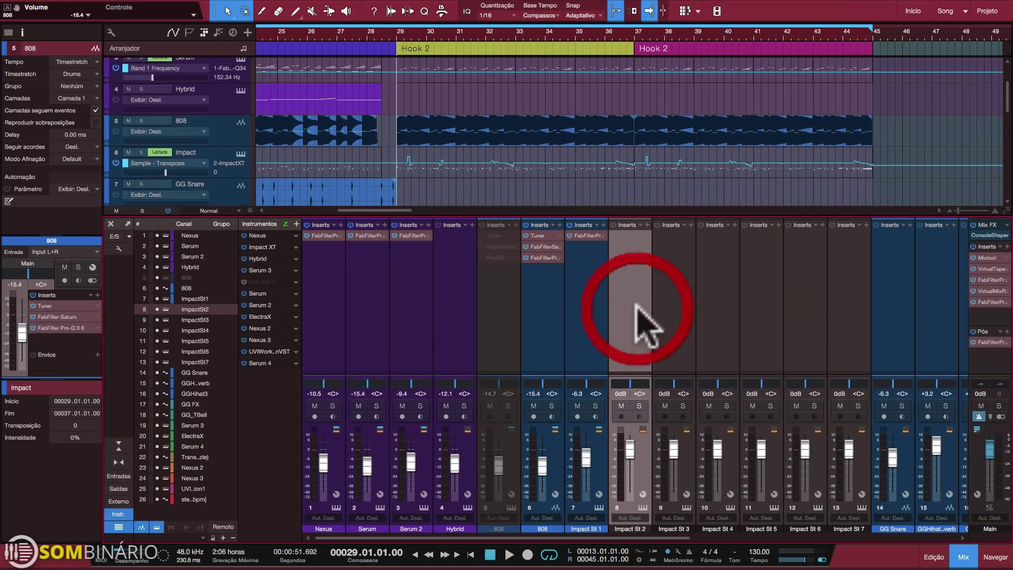
left_click(598, 305)
left_click(617, 301)
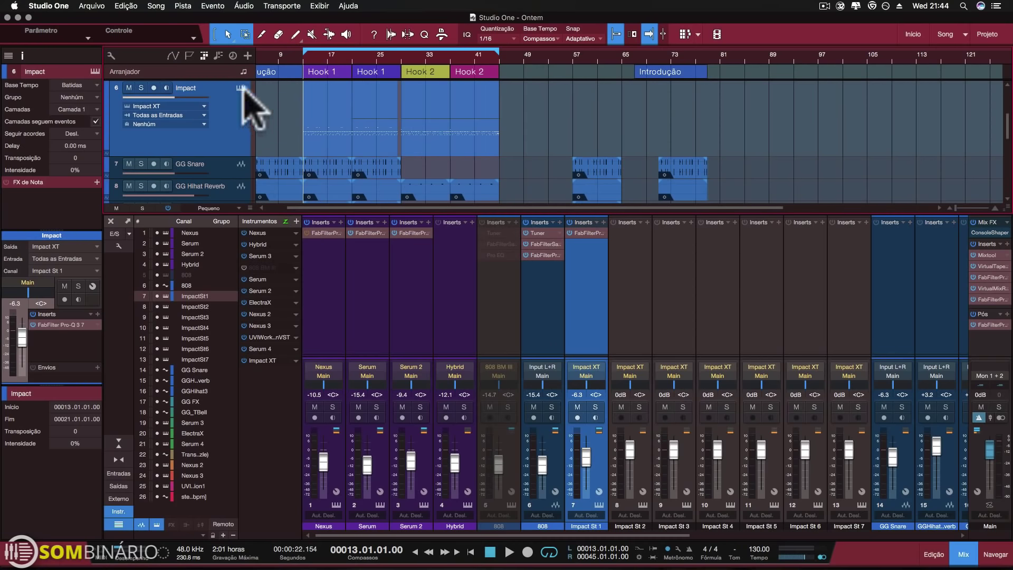
Convert the Impact track to audio with Renderizar Todos os Canais on and Renderizar Inserts off
right_click(244, 107)
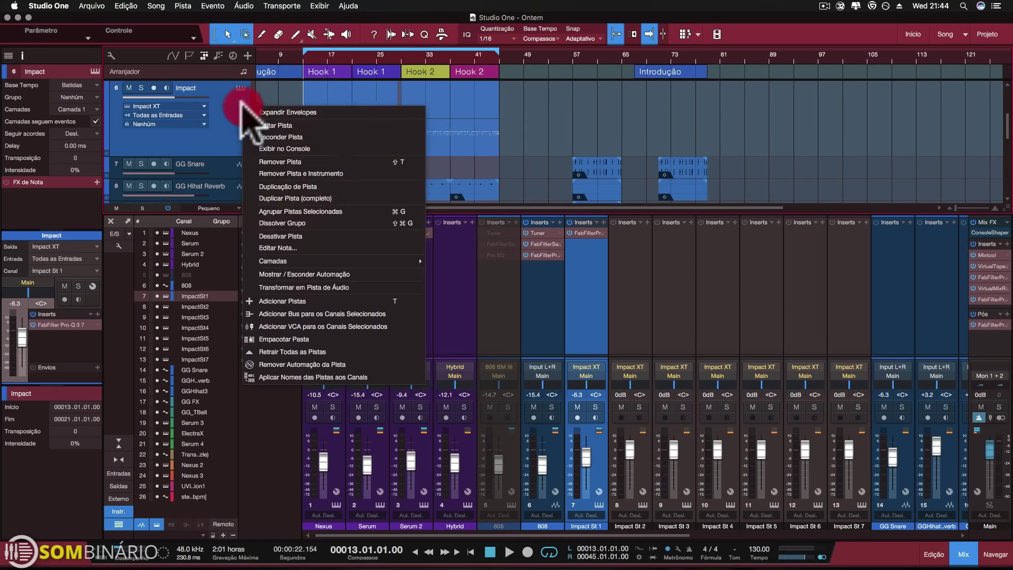
left_click(302, 287)
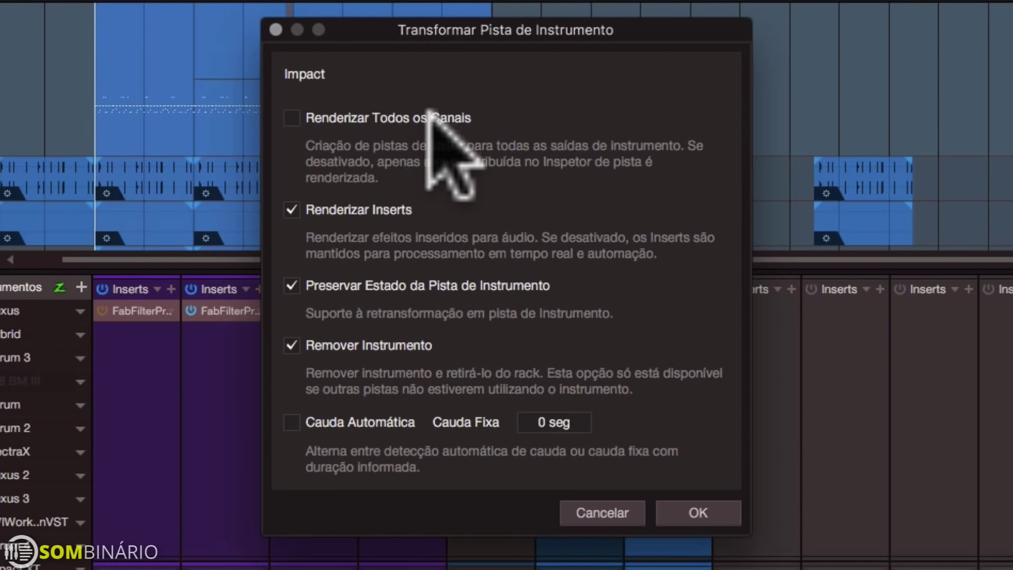
left_click(292, 118)
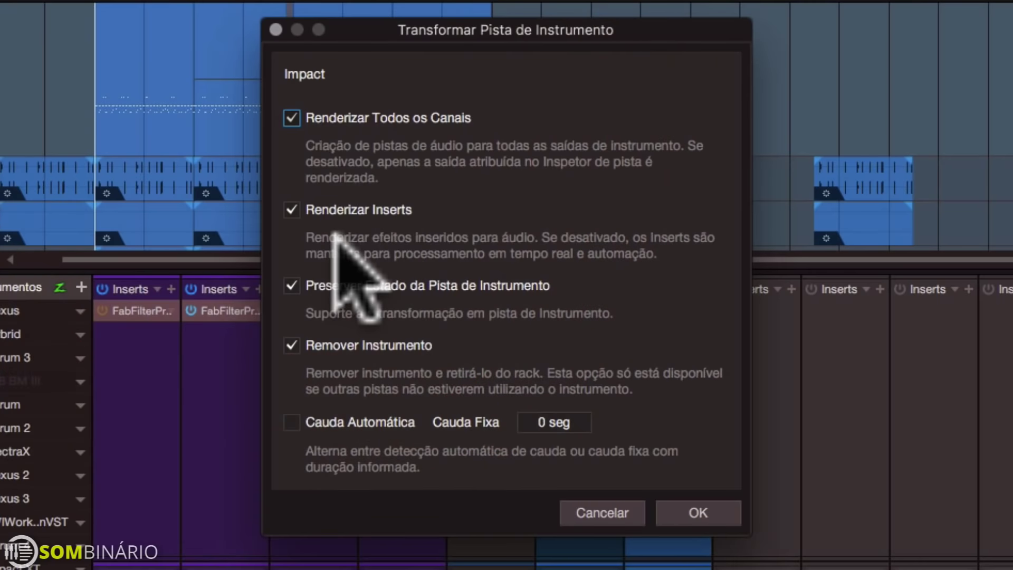
left_click_drag(481, 26, 343, 106)
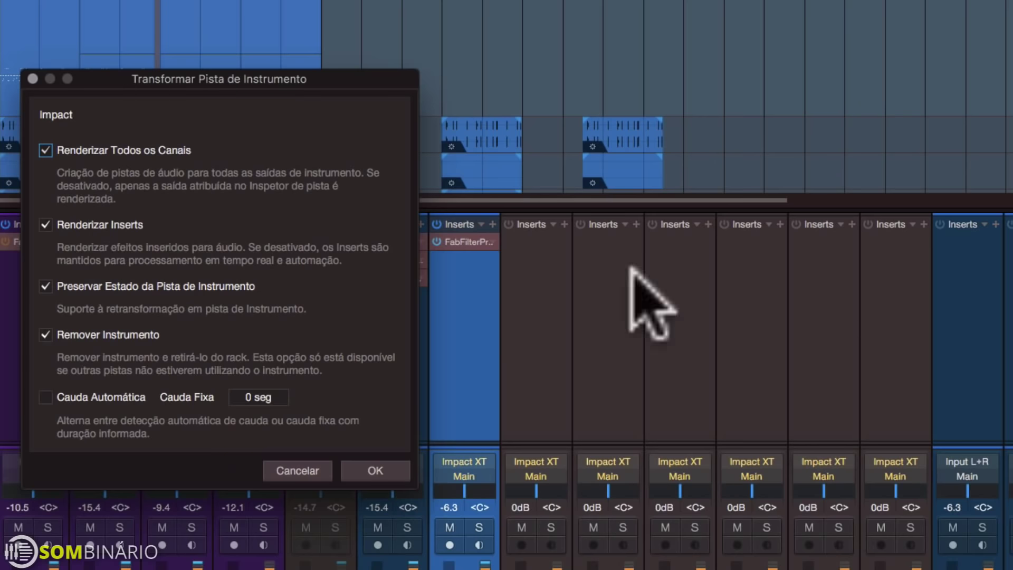
left_click(119, 224)
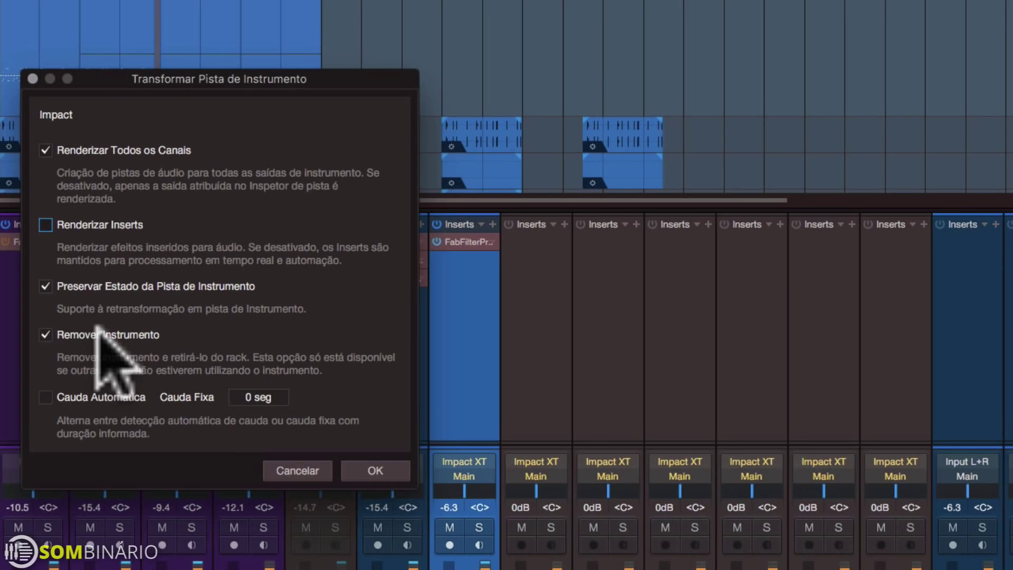
left_click(374, 468)
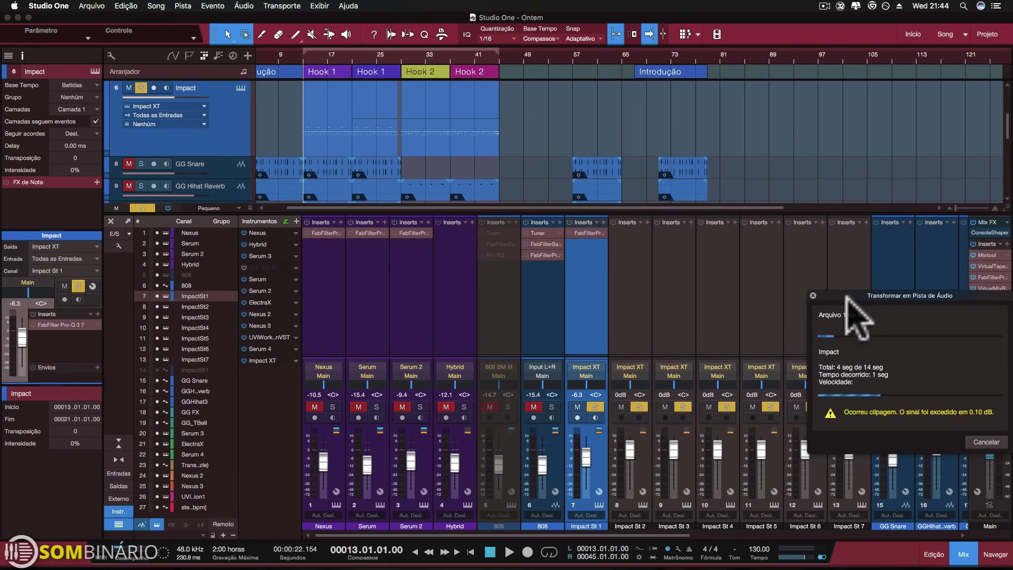
Wait for all Impact outputs to render into audio tracks, keeping the progress window aside
left_click_drag(871, 293, 621, 222)
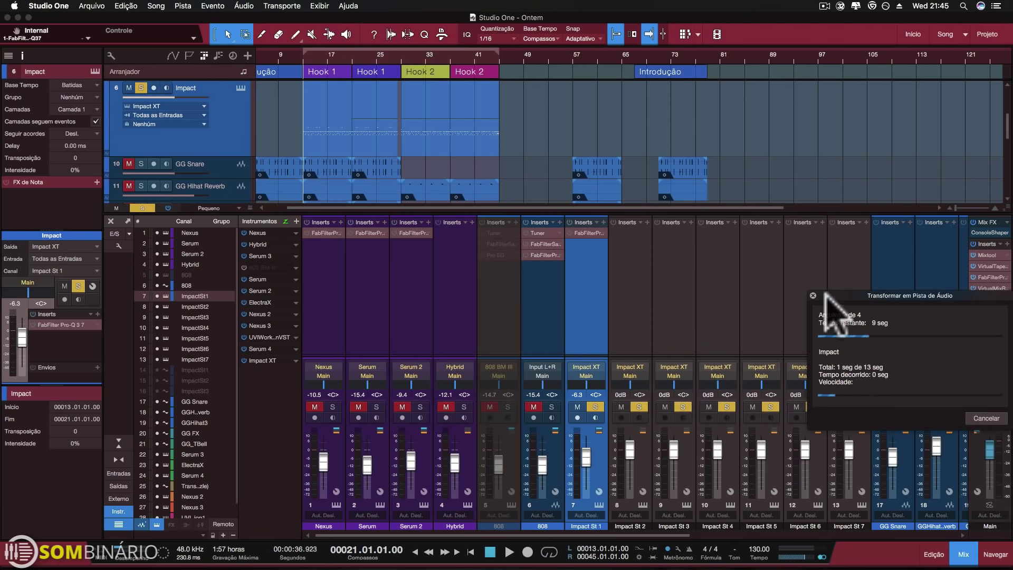
left_click_drag(860, 297, 622, 251)
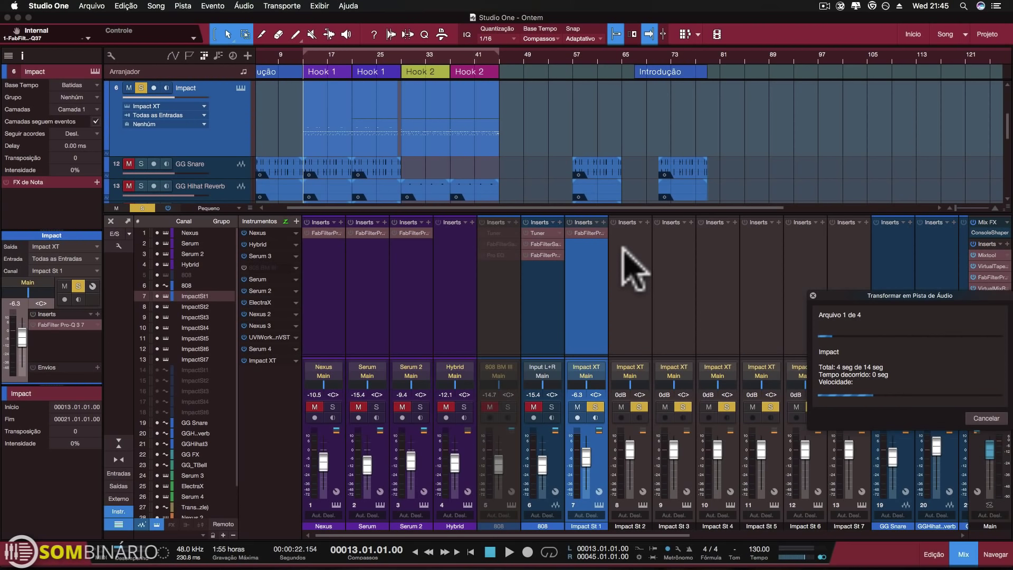
left_click_drag(843, 295, 669, 236)
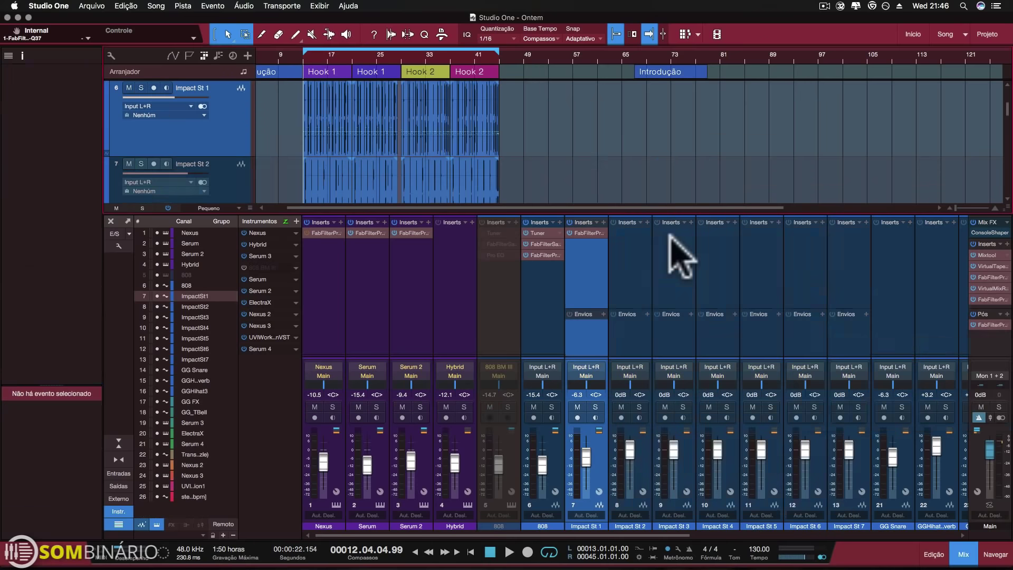
Hide the mixer and audition Impact St 1 and Impact St 2 soloed during playback
left_click(965, 555)
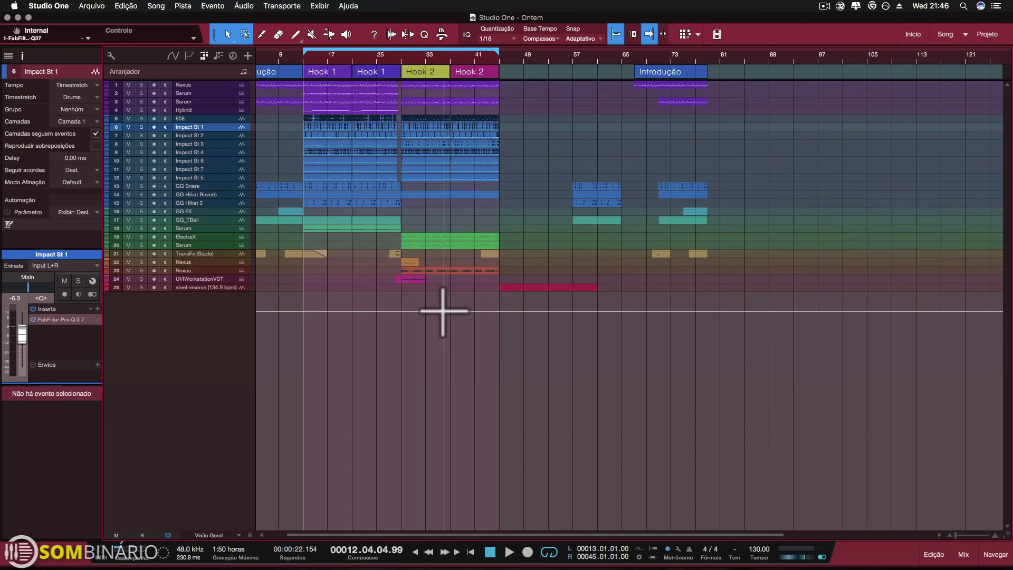
scroll(342, 211, "down", 3)
scroll(350, 226, "up", 4)
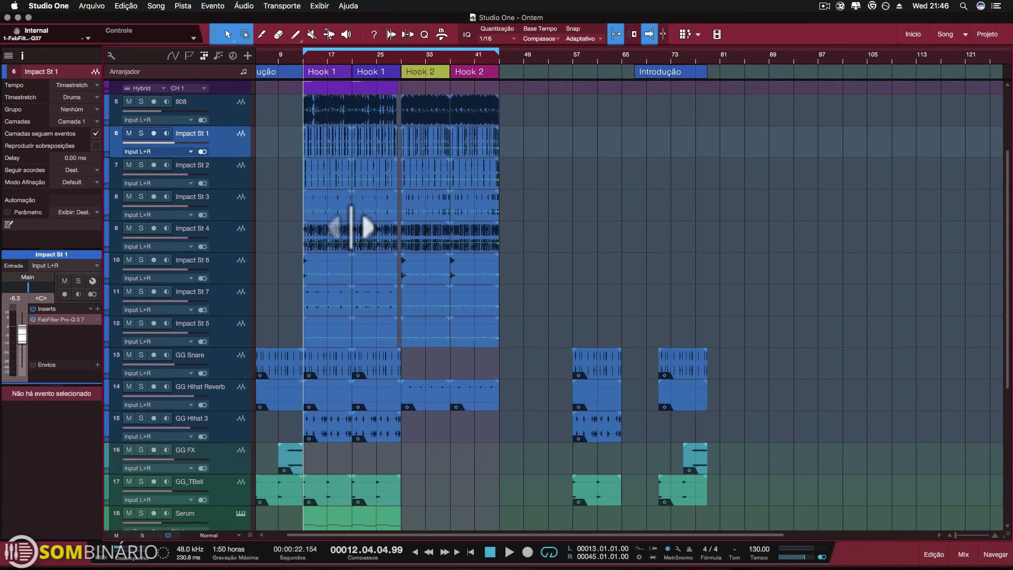
left_click(228, 167)
left_click(141, 160)
key("space")
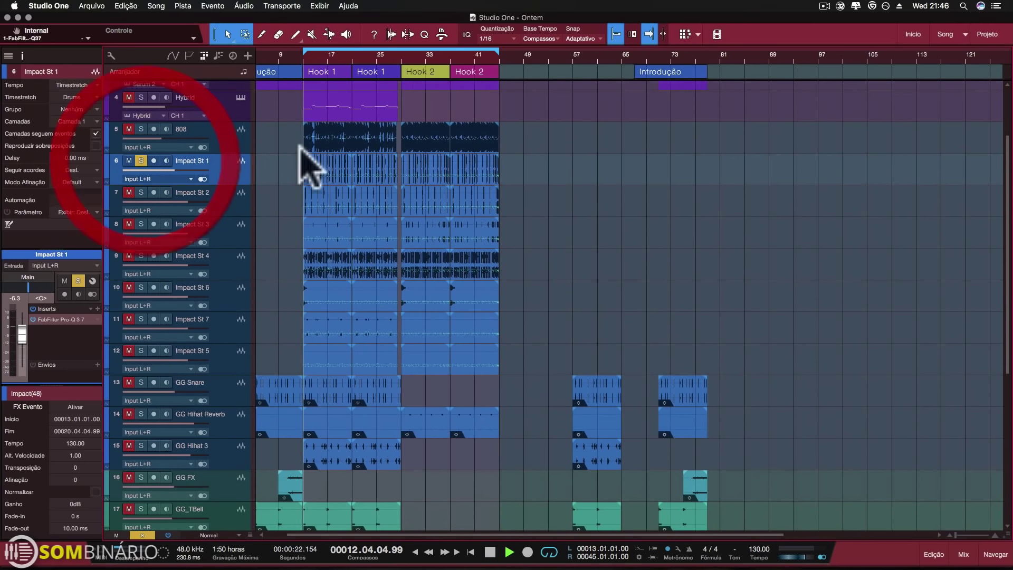
left_click(141, 192)
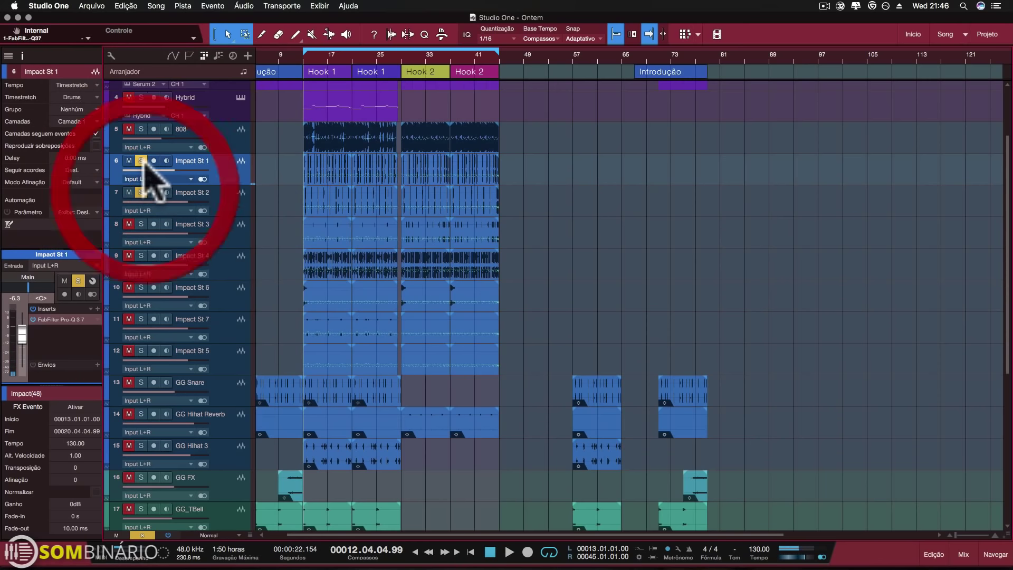
key("space")
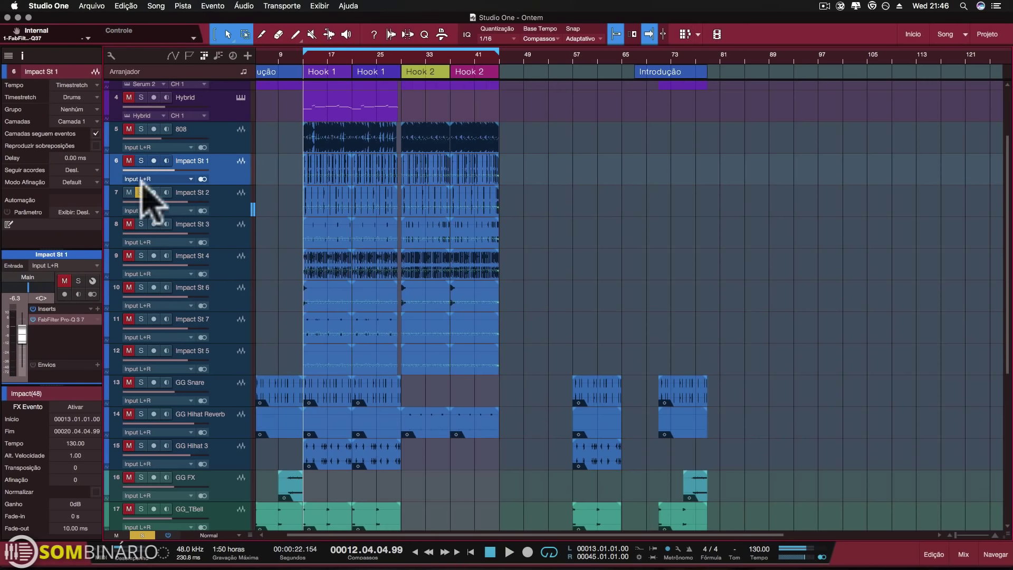
left_click(141, 192)
Rename the tracks Kick, Snare, Snare 2, Hihats, Crash and Pec, and raise Impact St 5's event gain
double_click(187, 161)
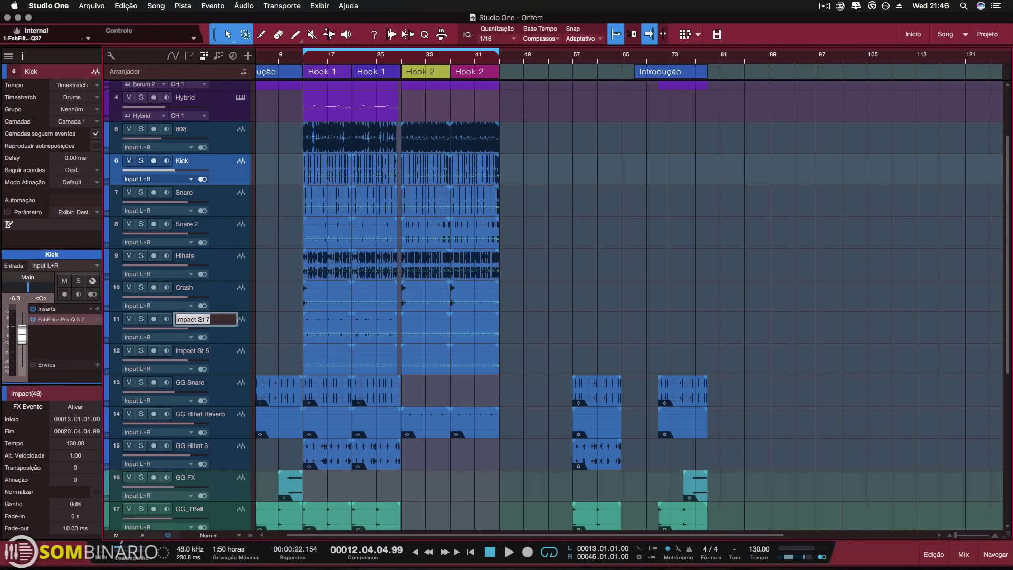
left_click(323, 366)
left_click_drag(328, 346, 330, 321)
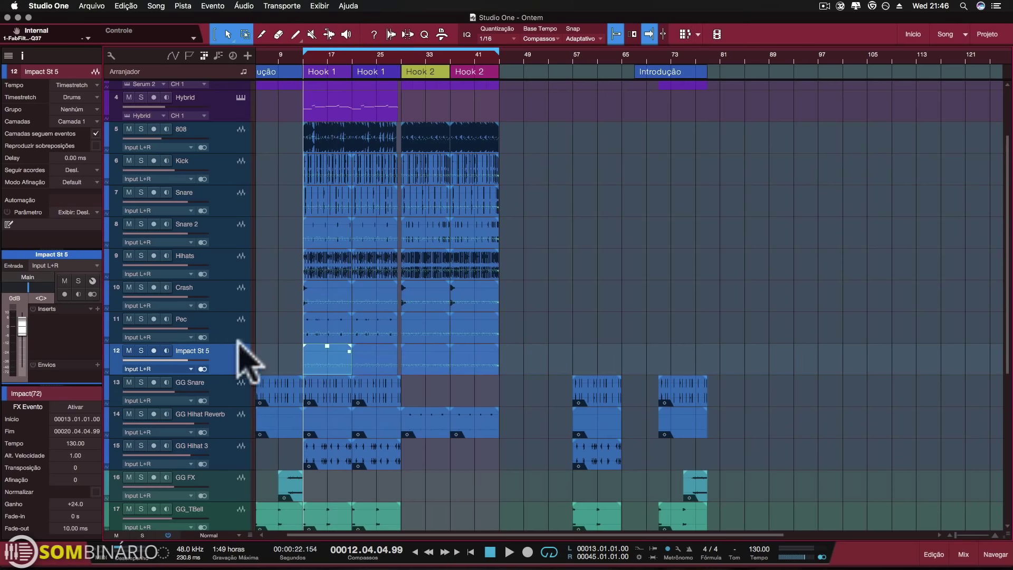
left_click_drag(316, 60, 348, 95)
Enlarge the Kick track and zoom in closely on its kick hits at bar 13
left_click(227, 170)
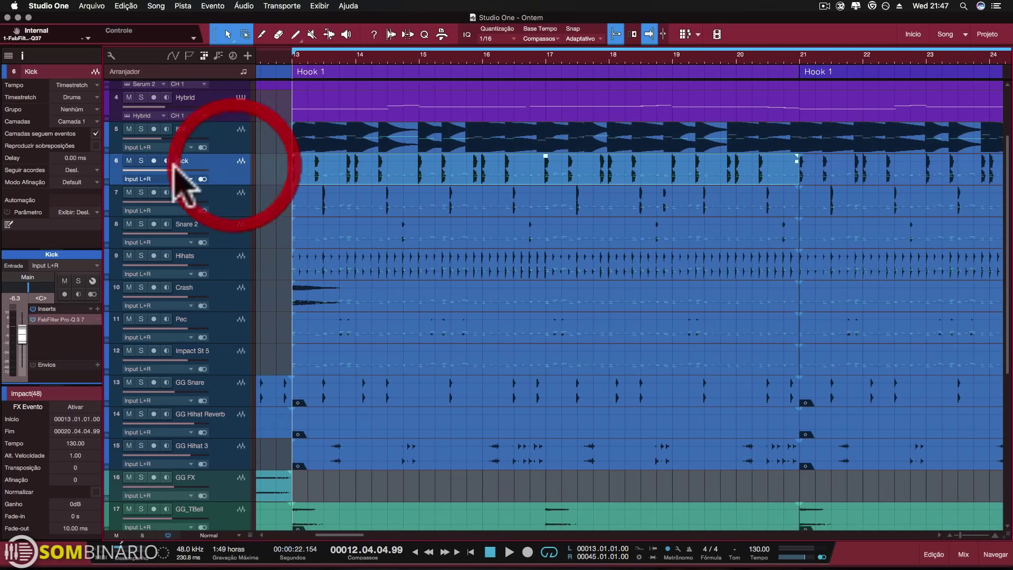
left_click_drag(228, 195, 226, 275)
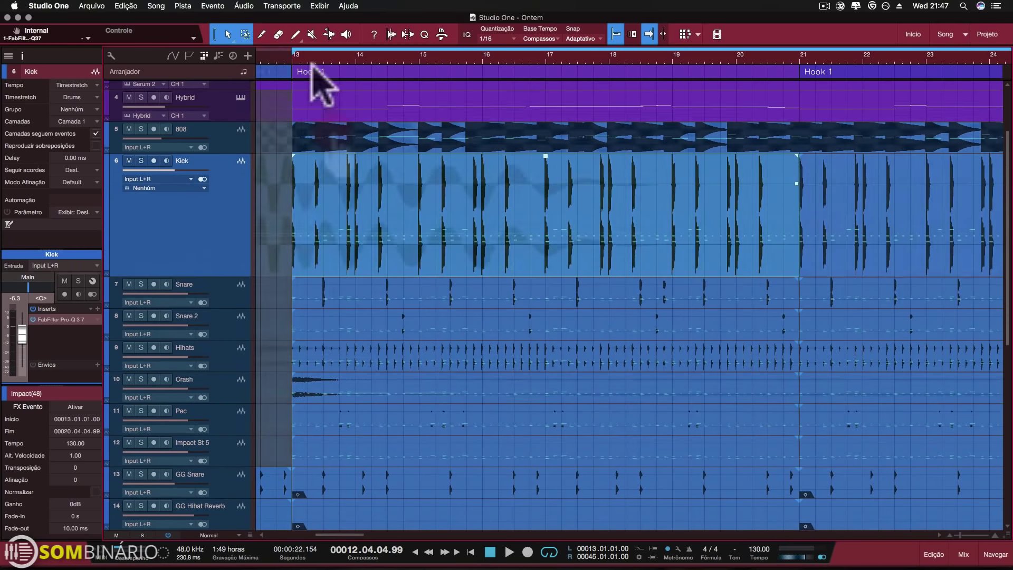
left_click_drag(317, 59, 417, 149)
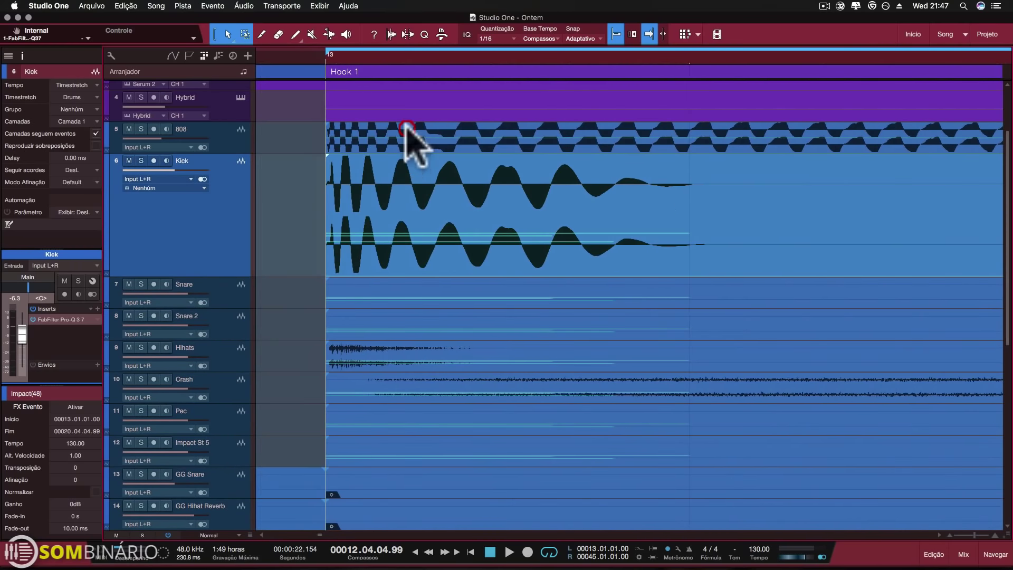
left_click(237, 214)
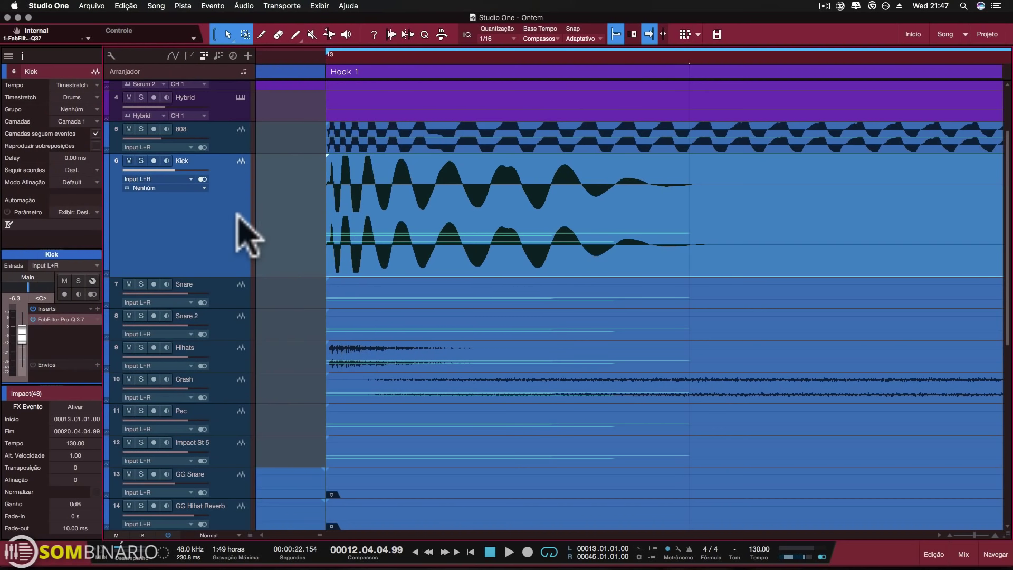
left_click_drag(326, 60, 328, 23)
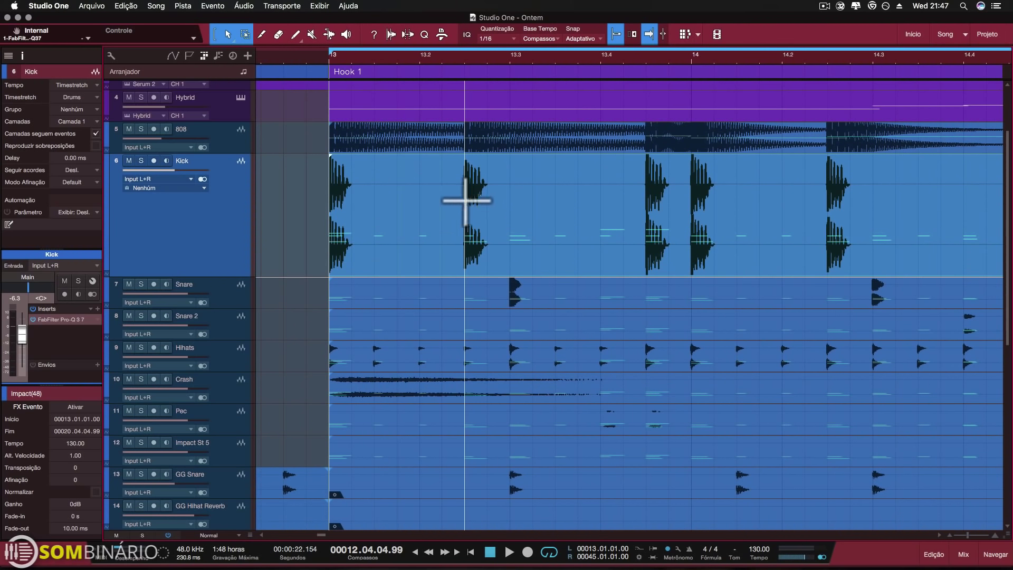
left_click(247, 197)
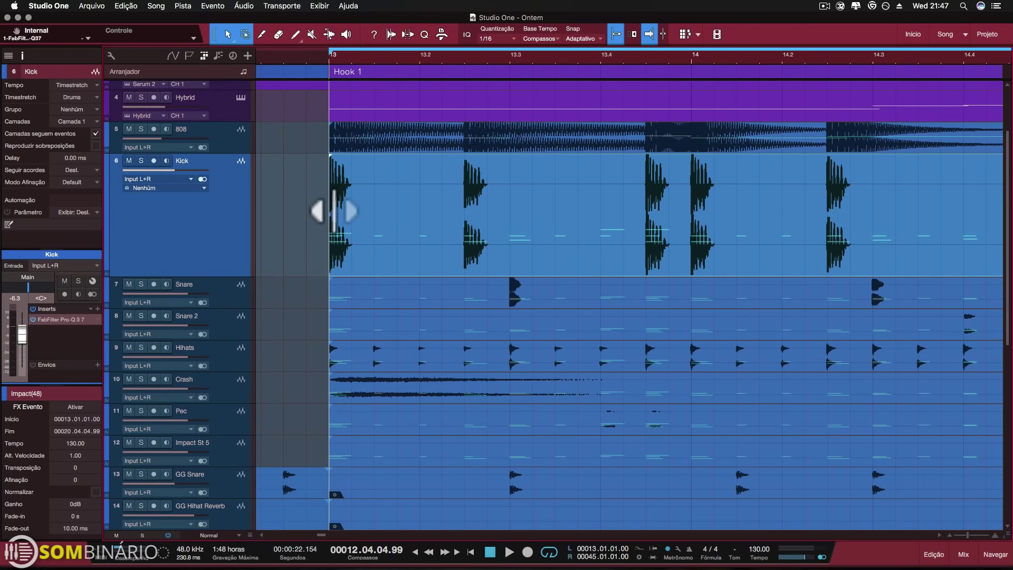
left_click(328, 70)
left_click_drag(329, 73, 290, 138)
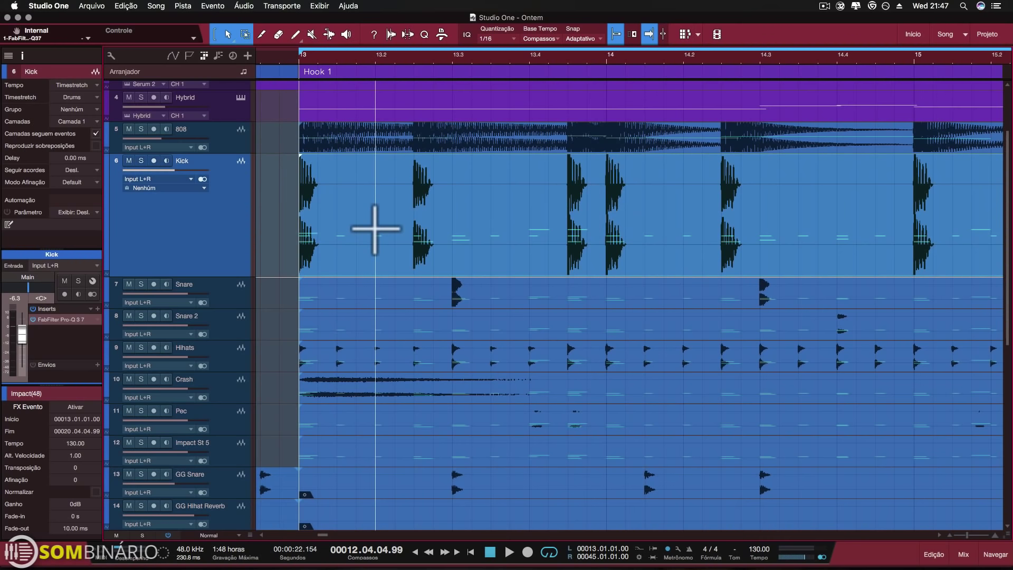
Restore normal track heights and switch the Kick track to mono Input 3
key("shift+w")
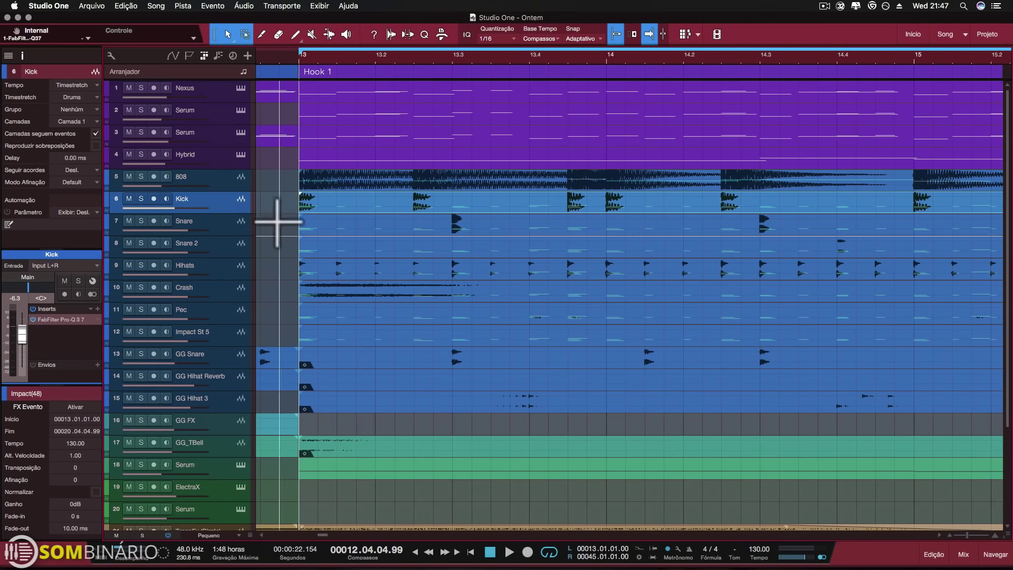
key("shift+e")
left_click(203, 206)
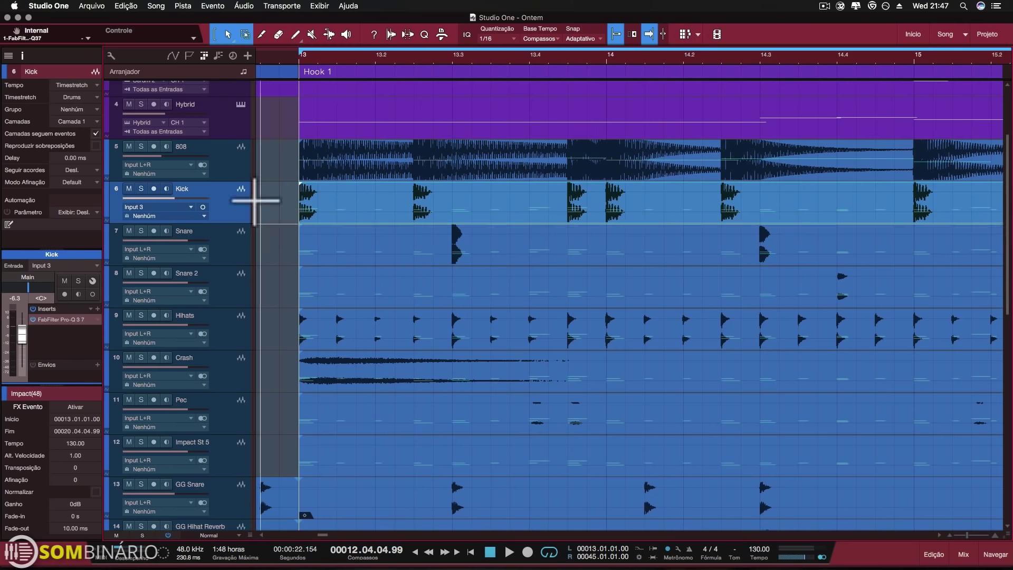
Bounce the Kick event to mono and switch Snare and Snare 2 to mono inputs
left_click(237, 198)
left_click(324, 211)
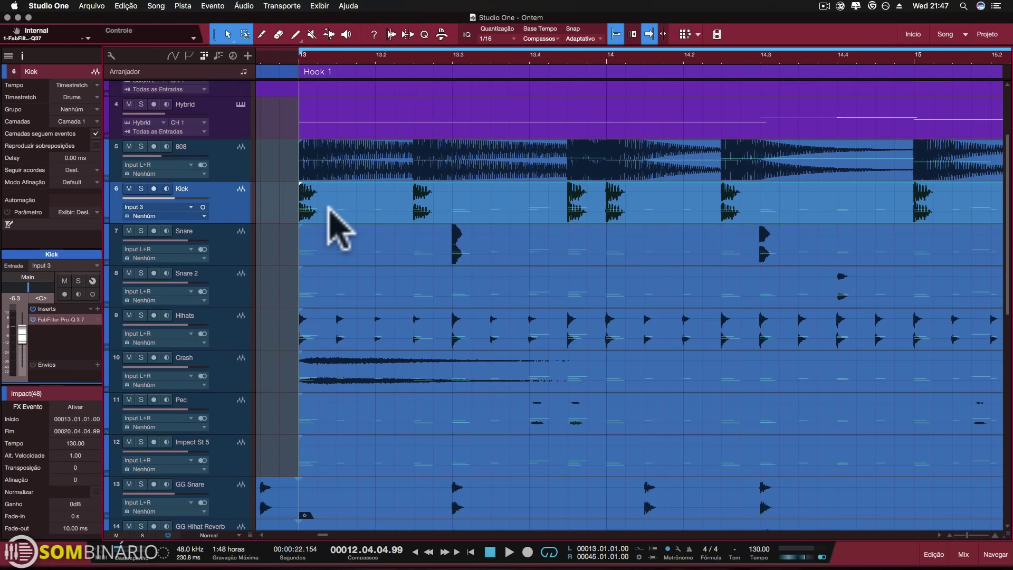
key("super+b")
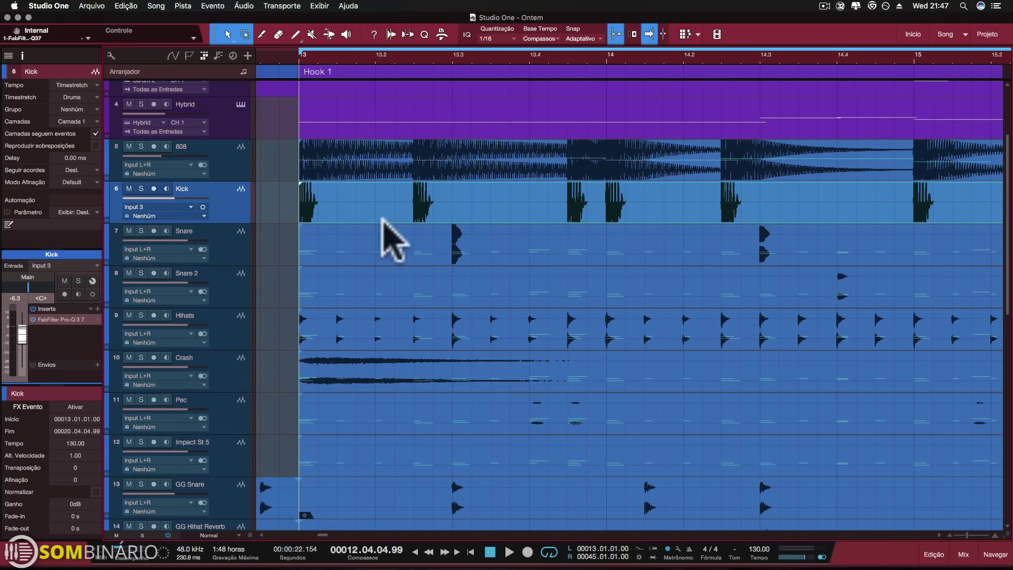
left_click(235, 239)
left_click(221, 277, "shift")
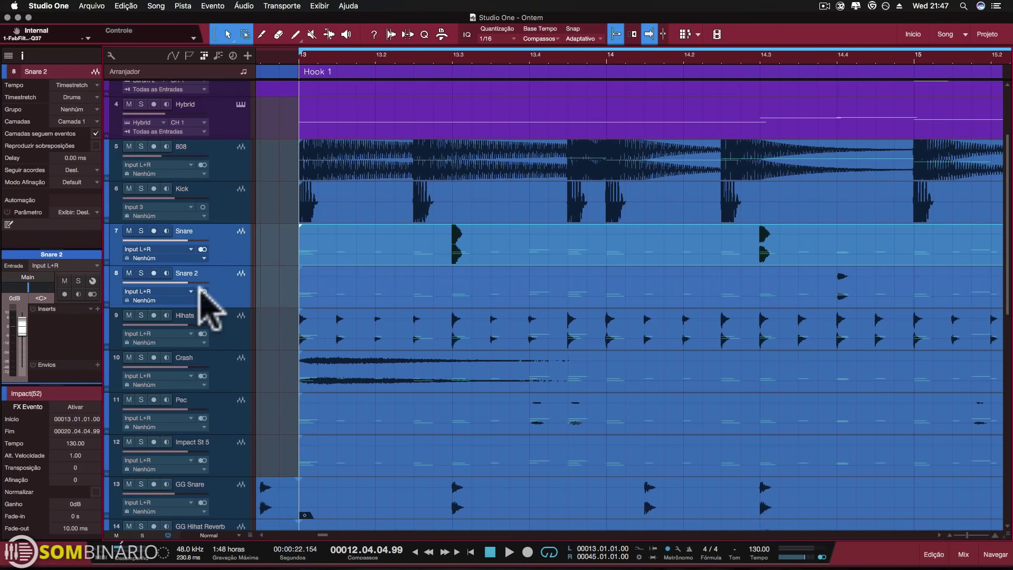
left_click(202, 292)
left_click(202, 249)
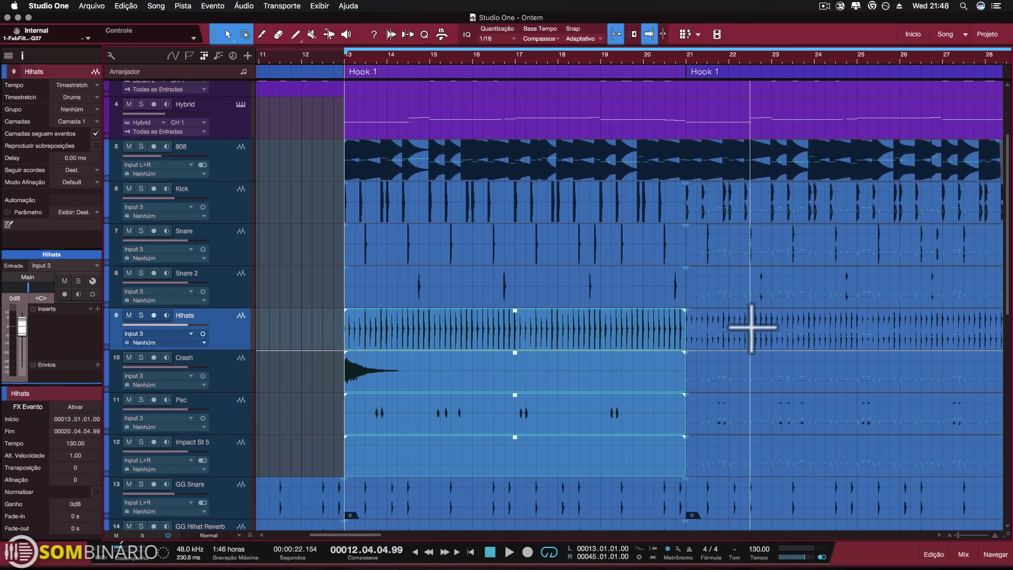
Undo the mono changes so the drum tracks return to stereo Input L+R, then play from bar 13
key("super+z")
key("super+z")
key("super+z")
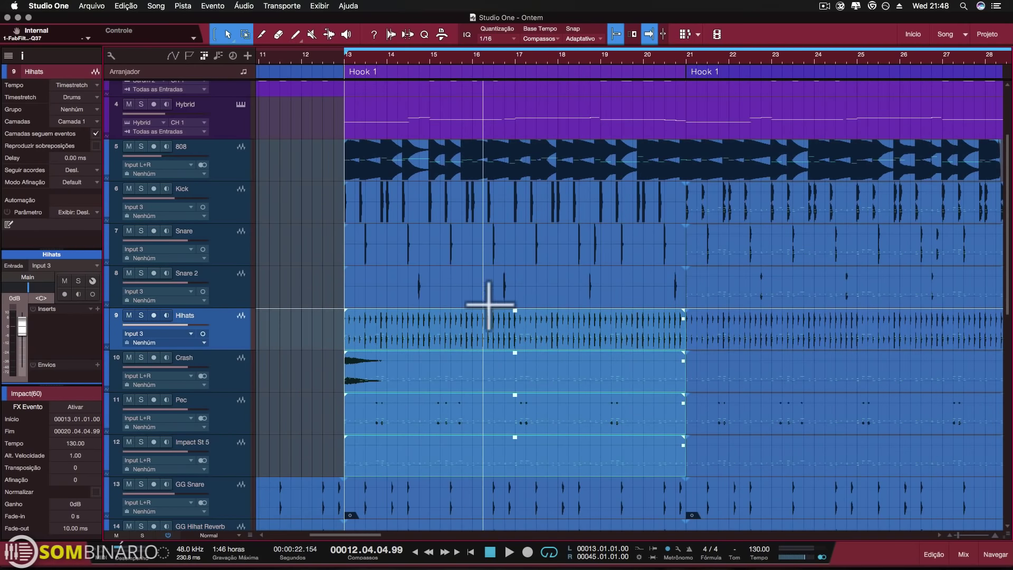
key("super+z")
key("super+z")
key("super+z")
key("super+z")
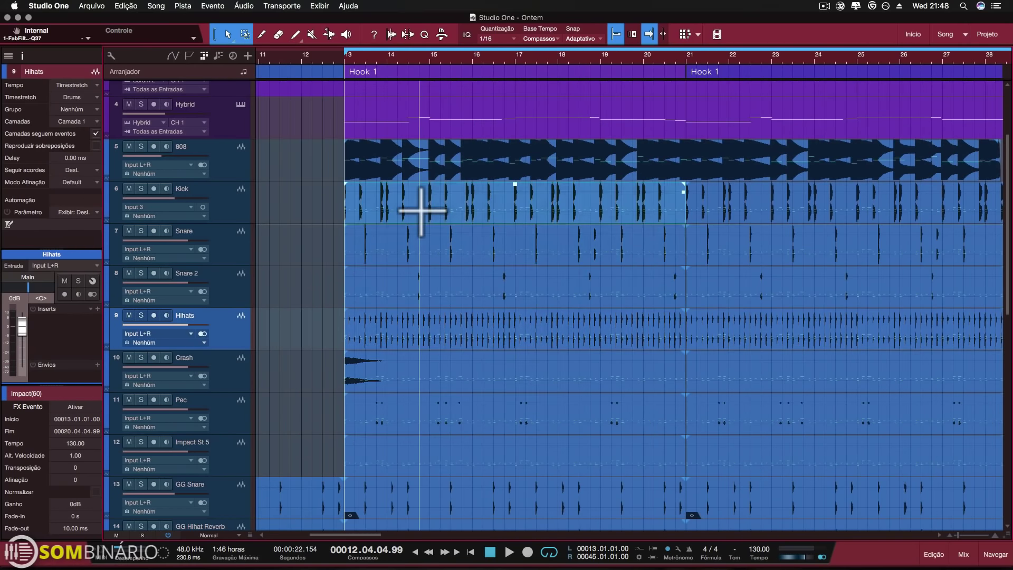
key("super+z")
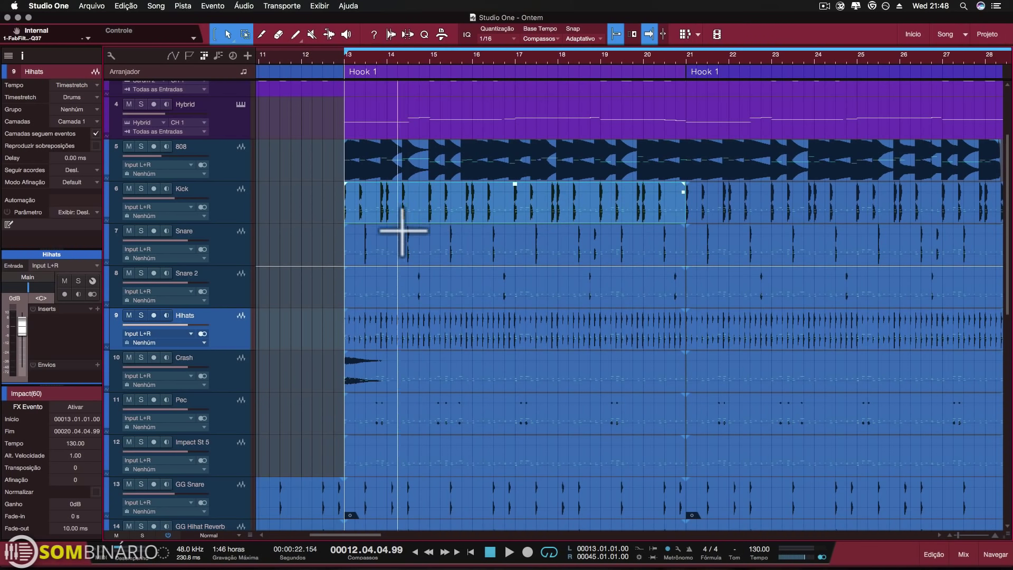
key("space")
Show the mixer with the Kick, Snare, Snare 2, Hihats, Crash and Pec channels, and stop playback
left_click(960, 548)
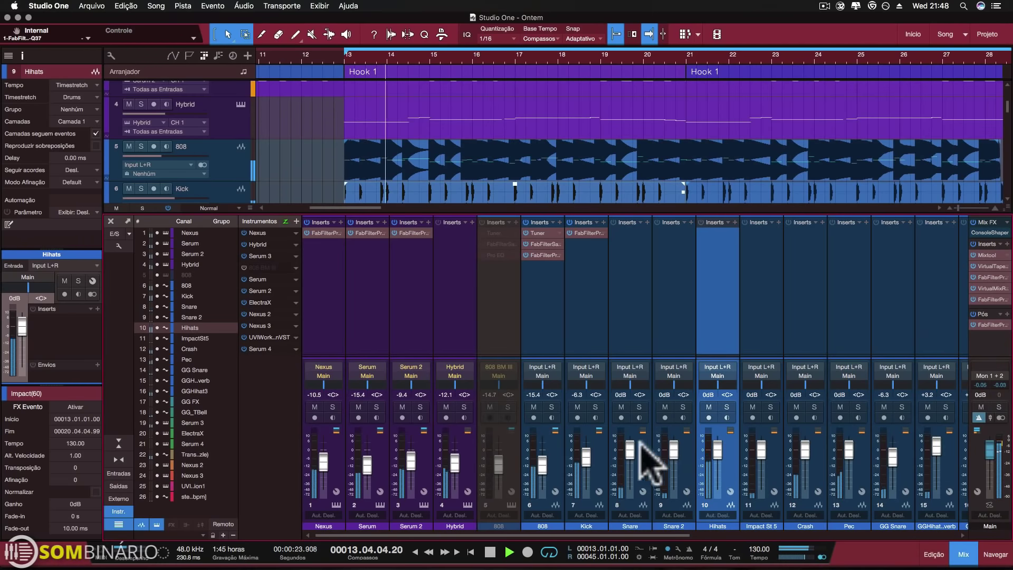
key("space")
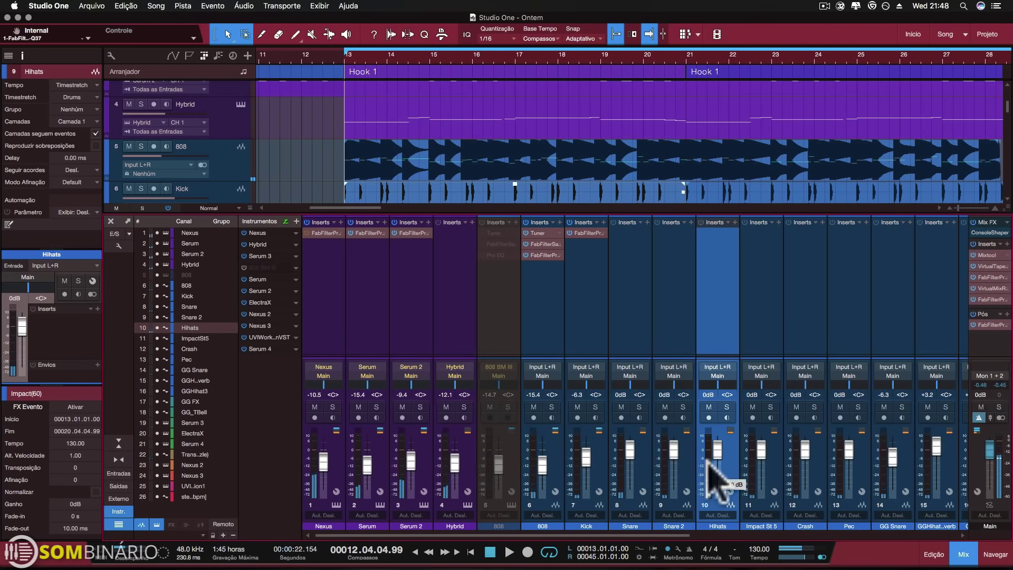